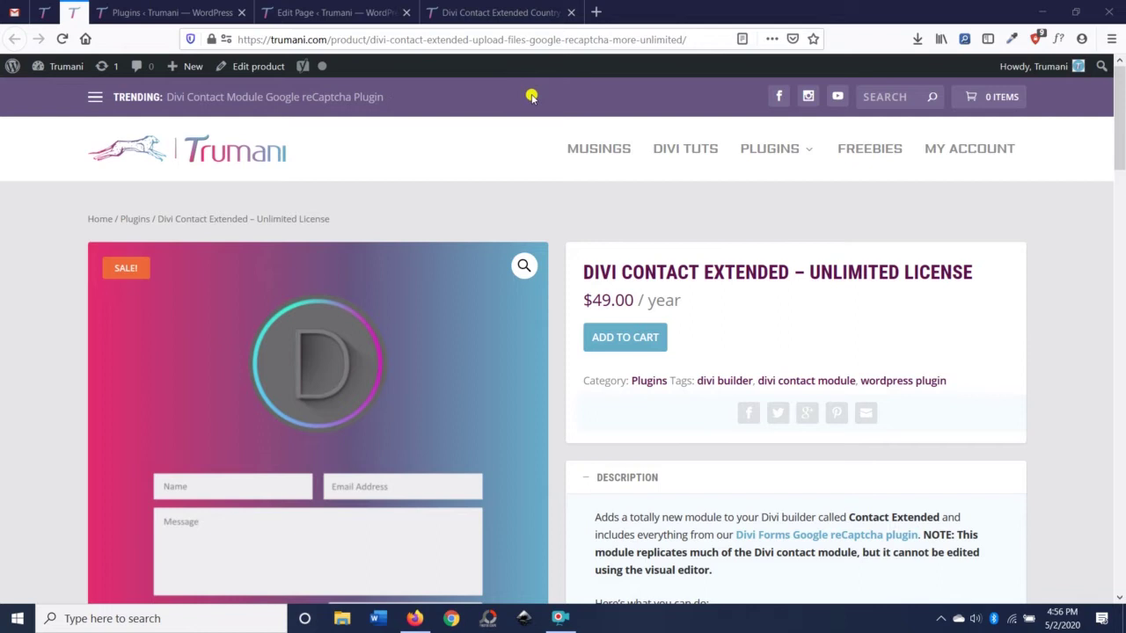
Open the contact page in the Divi editor and check the empty row's settings.
click(41, 18)
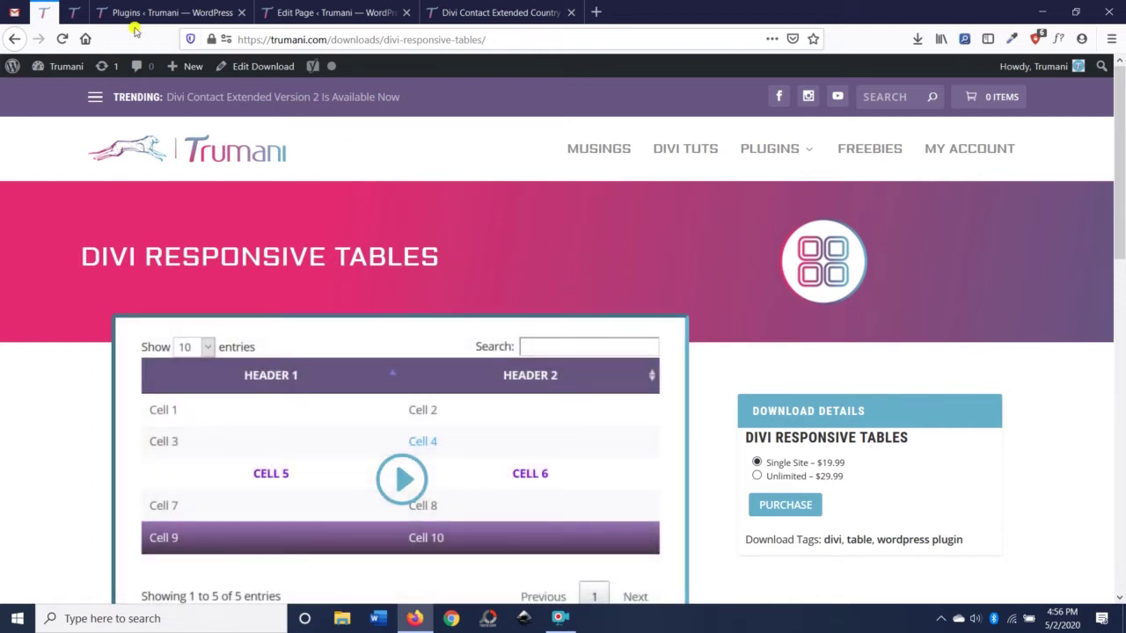
click(73, 12)
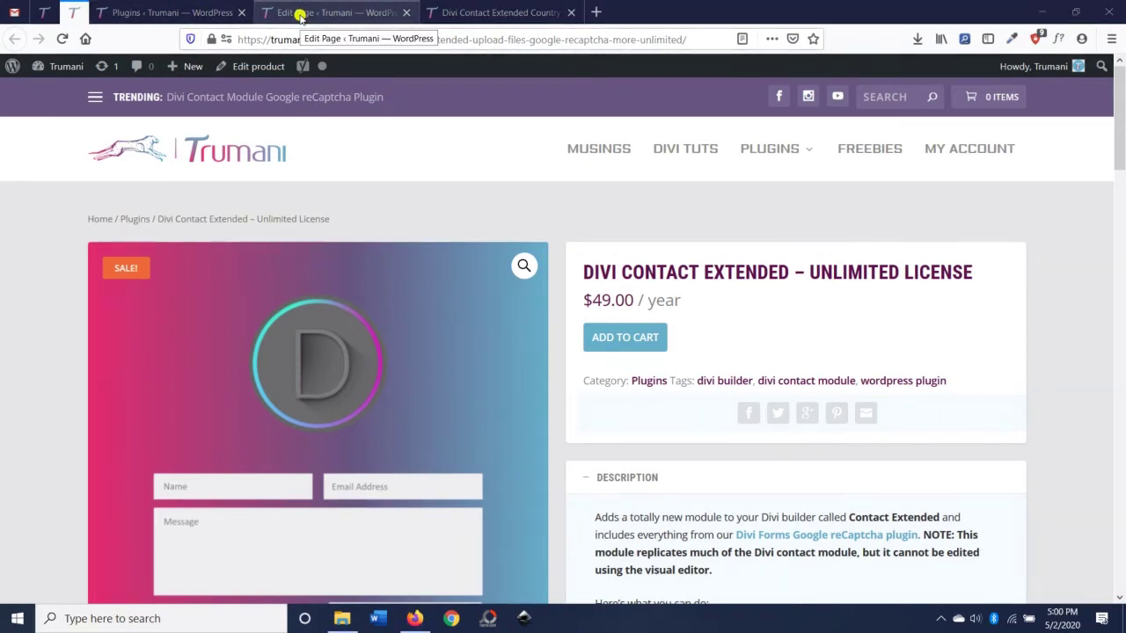
click(299, 15)
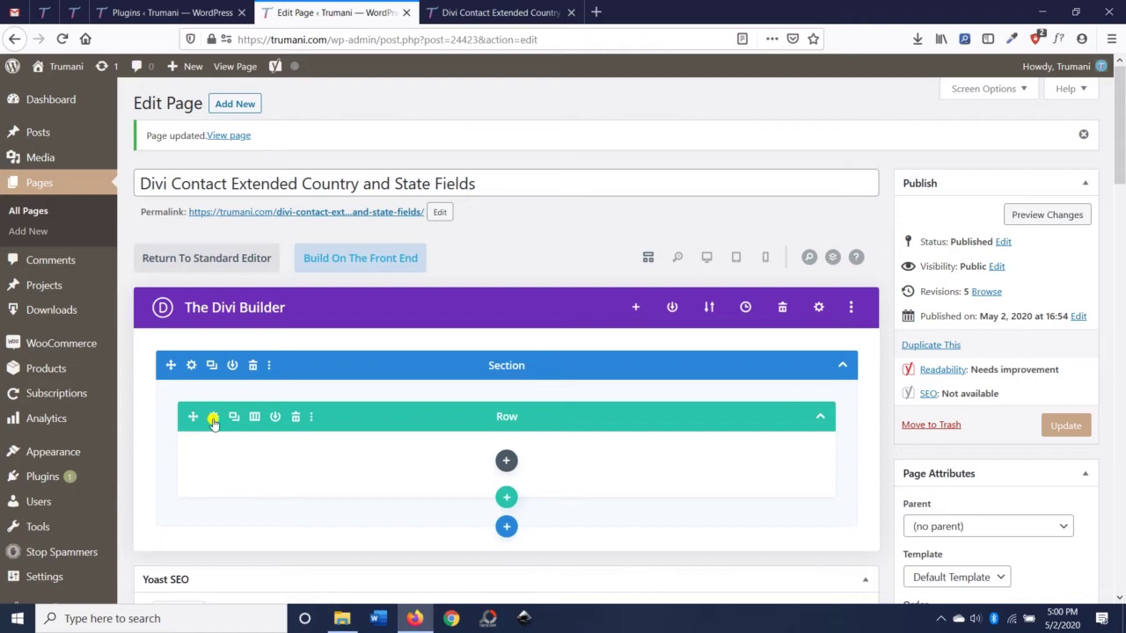
click(213, 418)
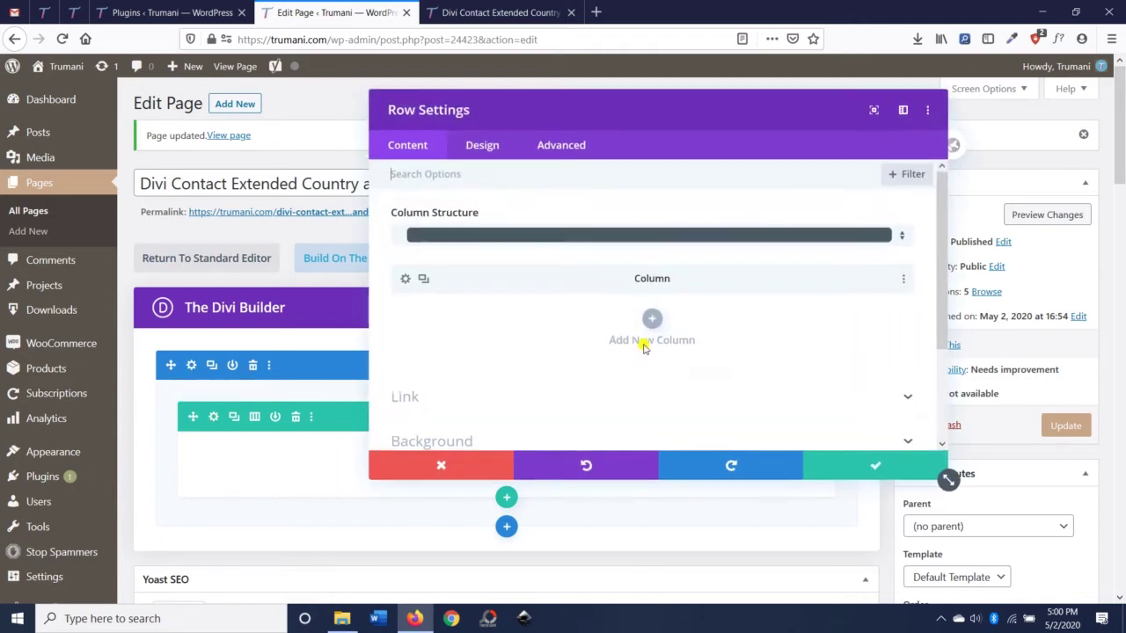
click(467, 463)
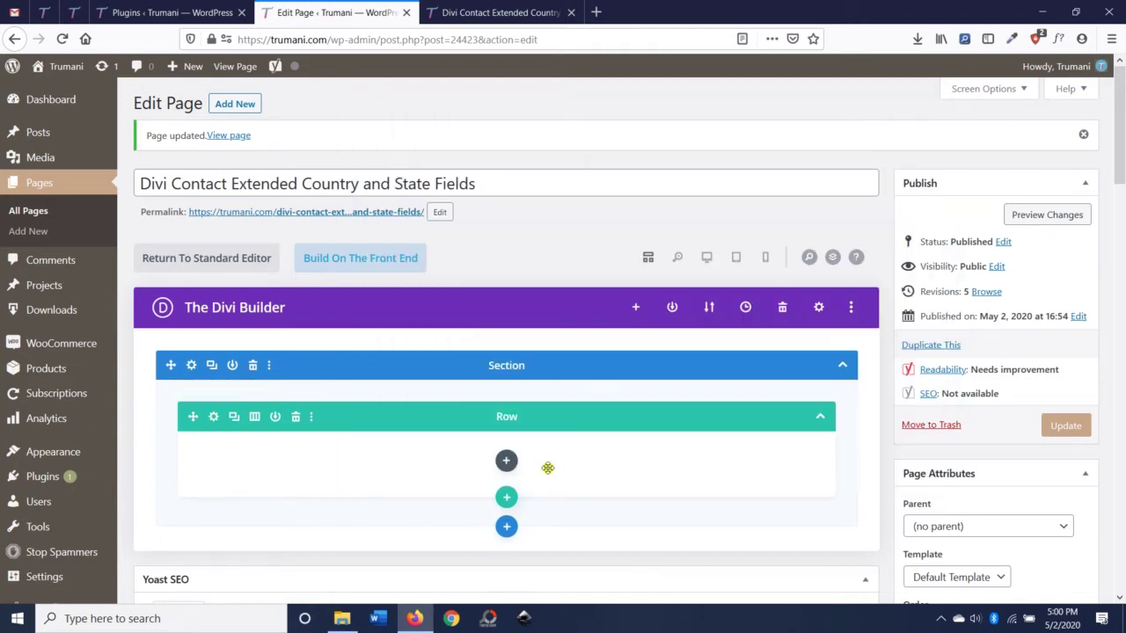
Insert a Contact Form Extended module into the empty row.
click(507, 464)
scroll(458, 290, down, 2)
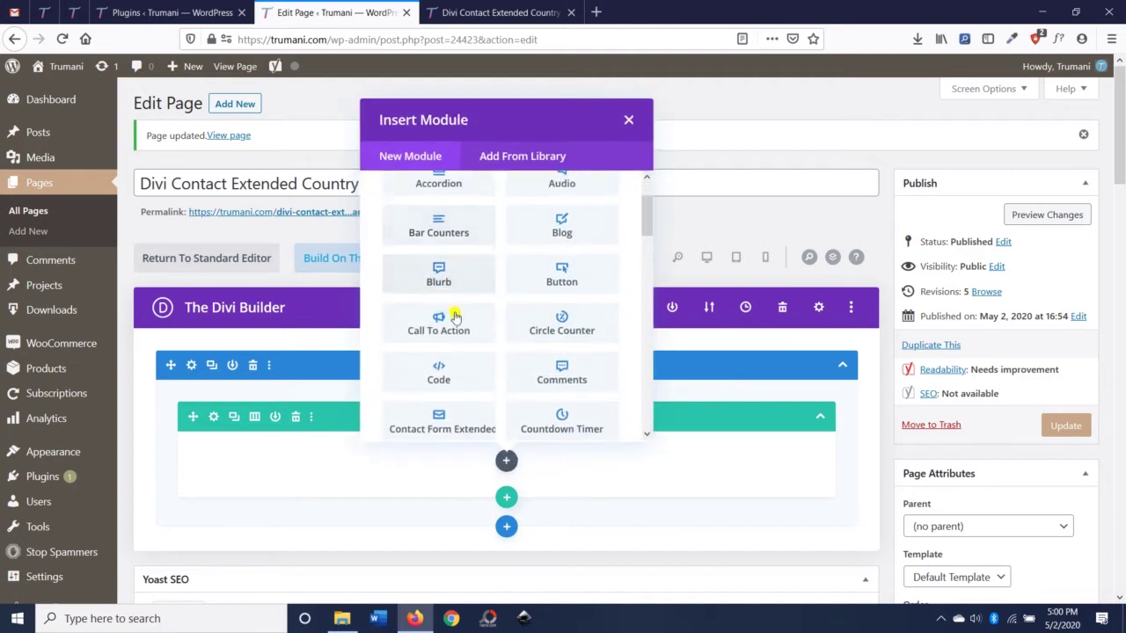
scroll(459, 316, down, 2)
click(469, 351)
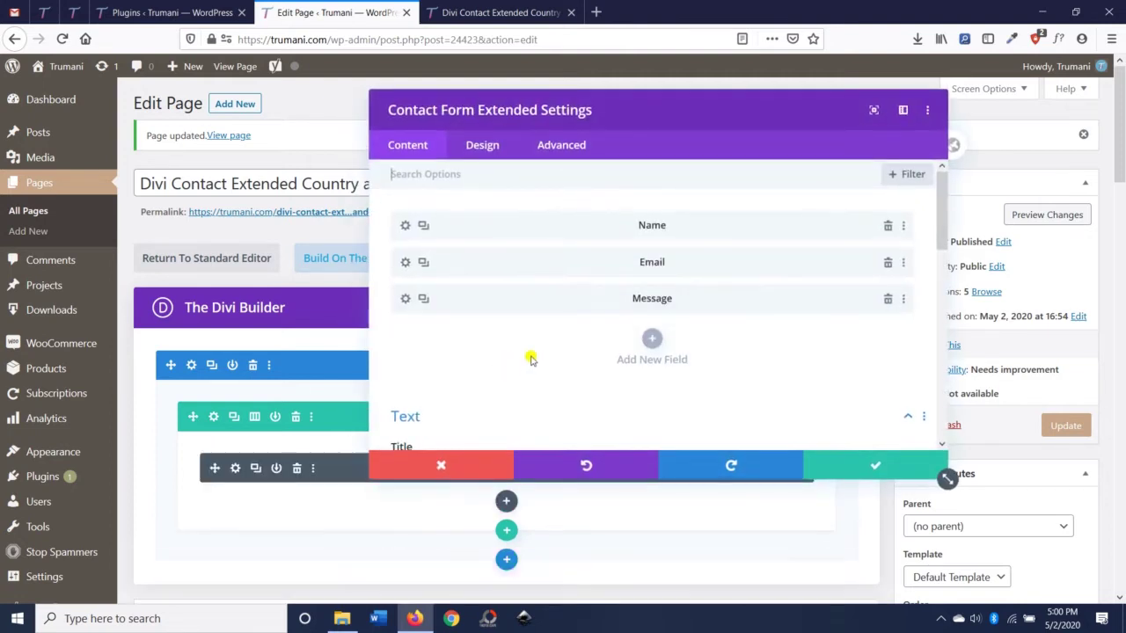
Add a new form field with Field ID and Title 'State'.
click(653, 343)
click(546, 268)
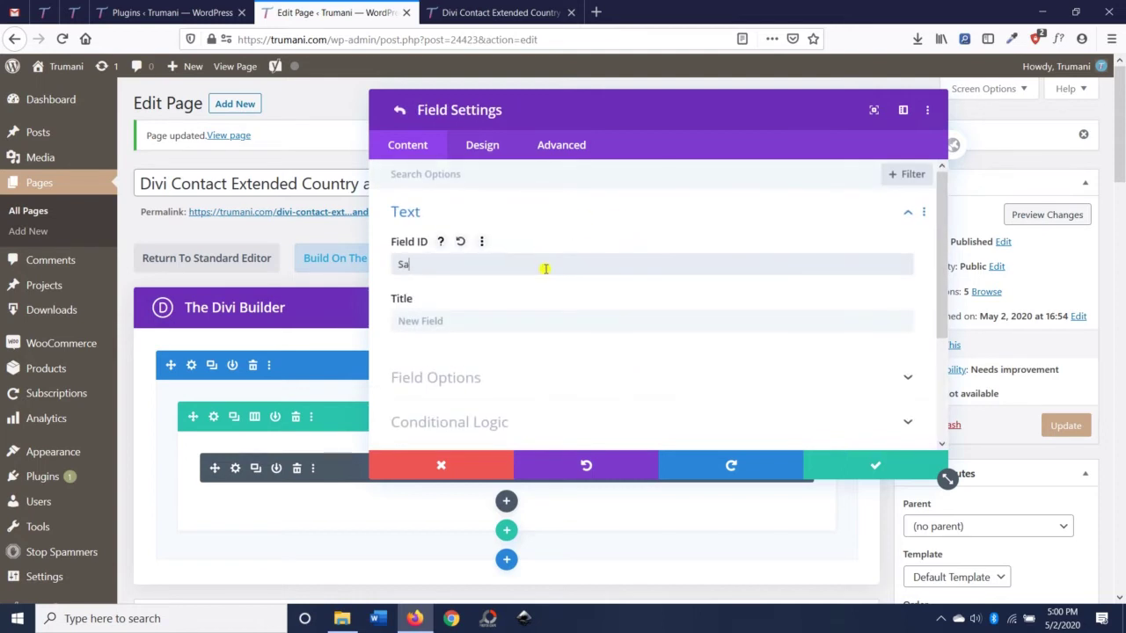
text(ate)
key(Tab)
text(S)
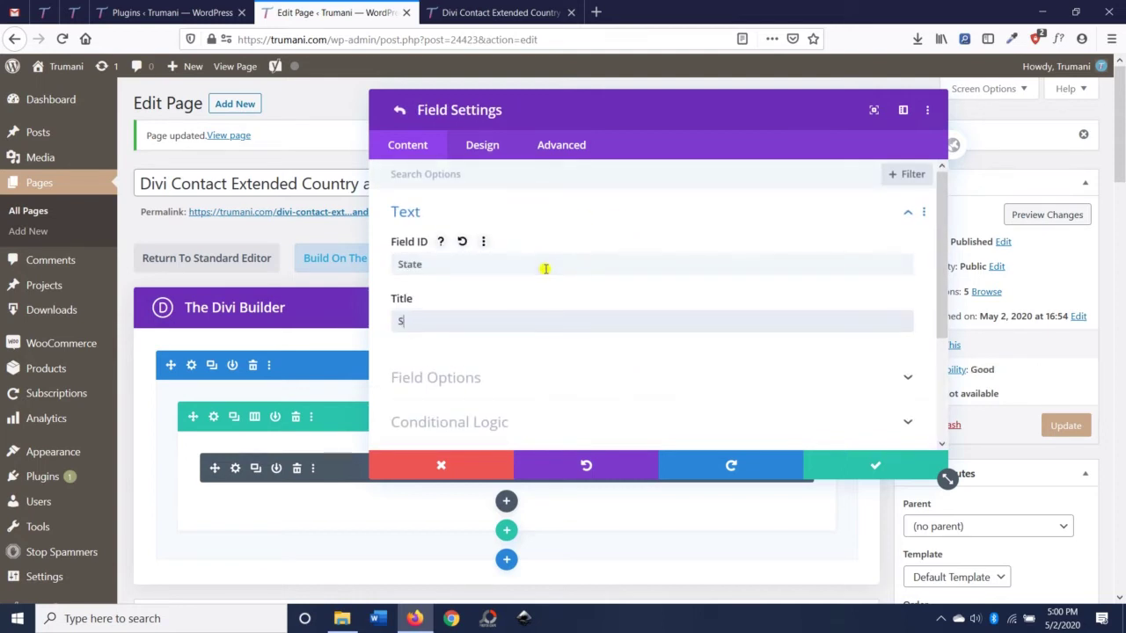
Make the field a State type with Multiple Selection on, and save the module.
click(507, 378)
click(544, 231)
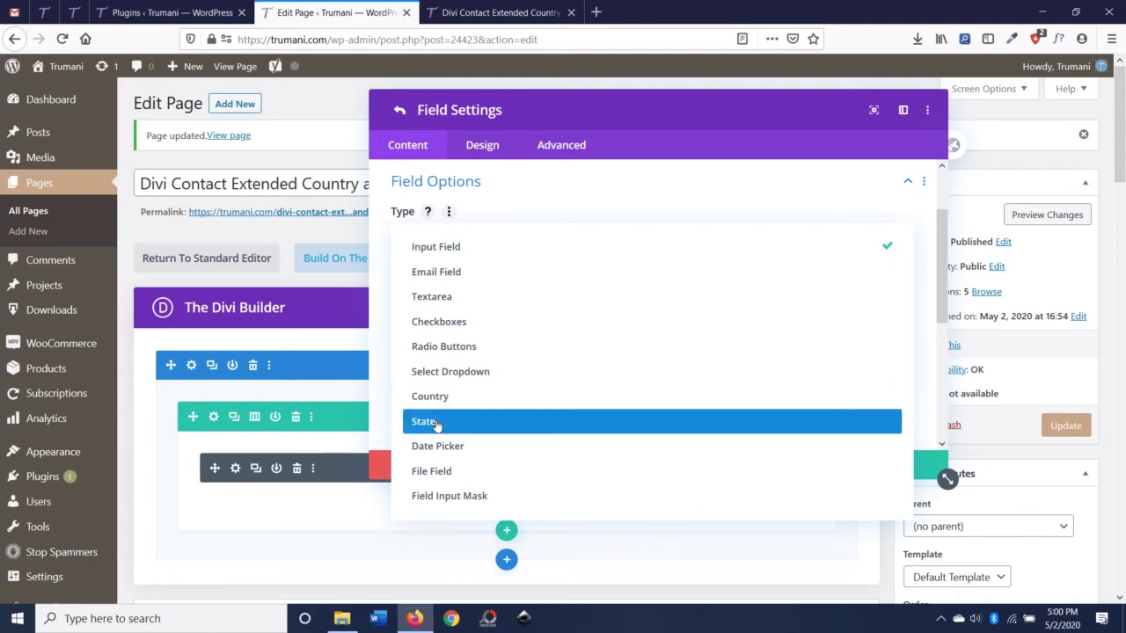
click(436, 423)
click(423, 292)
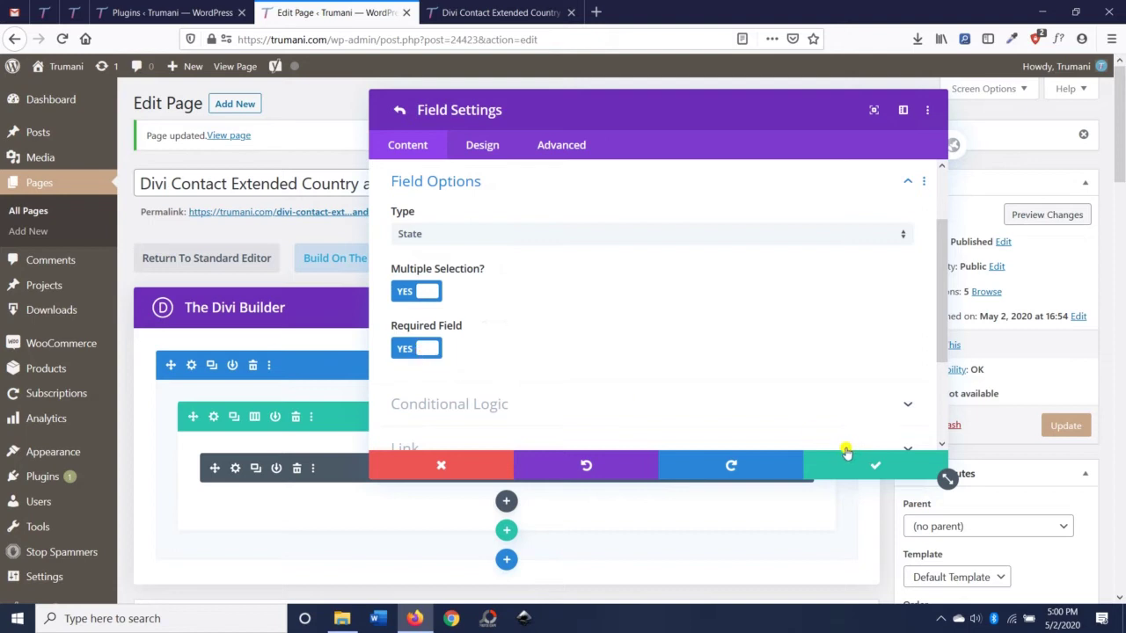
click(853, 475)
click(855, 471)
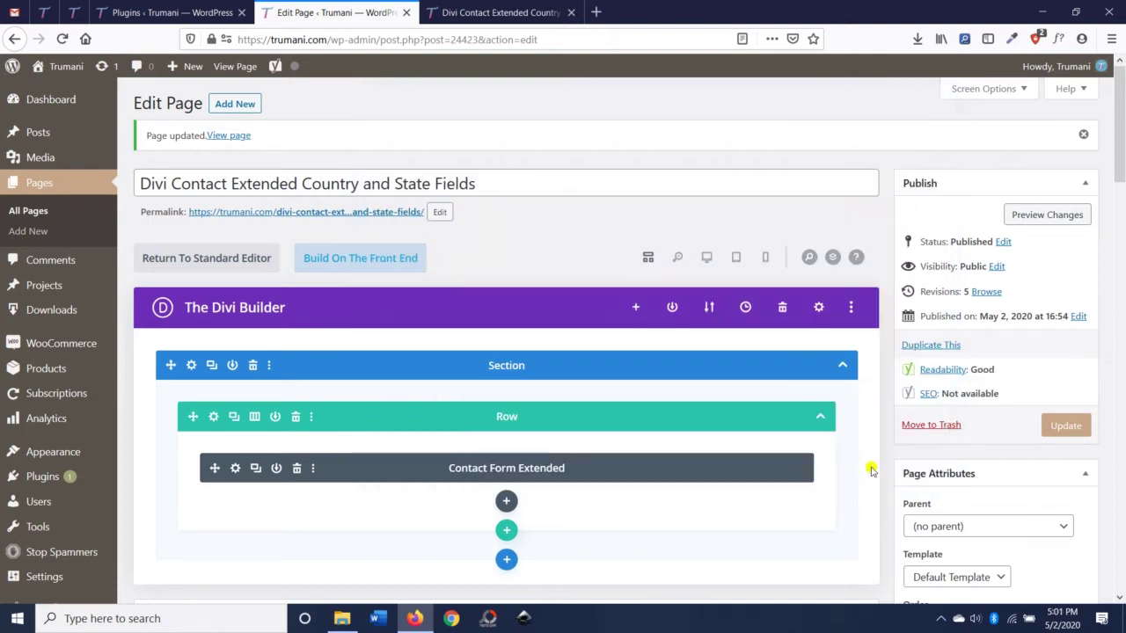
Update the page and reload the live contact page.
click(1061, 424)
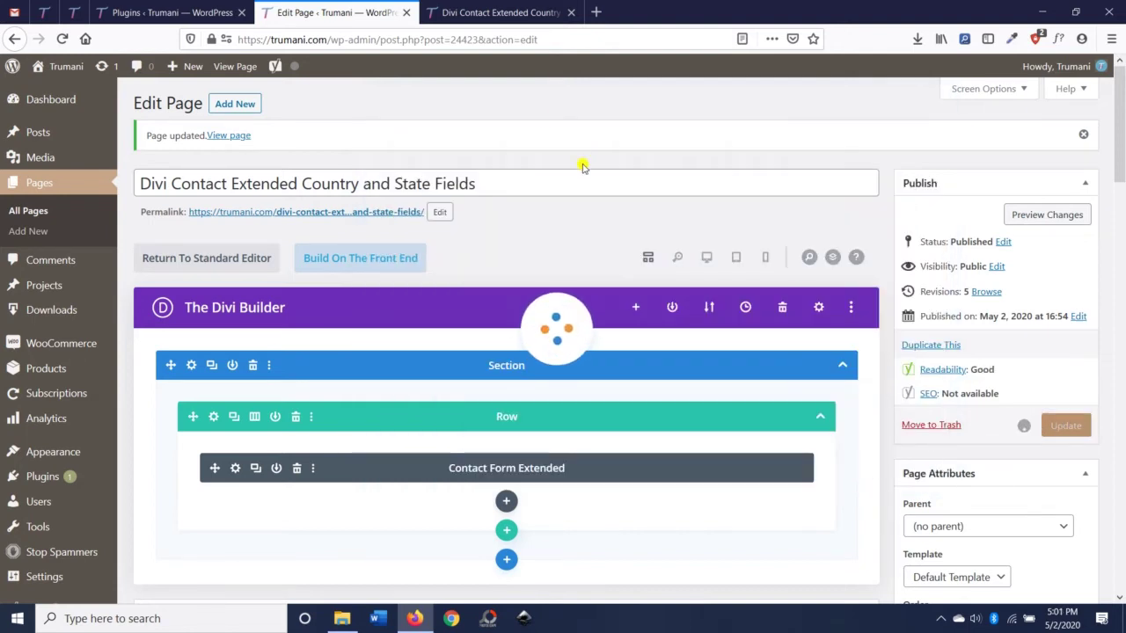
click(450, 11)
click(463, 40)
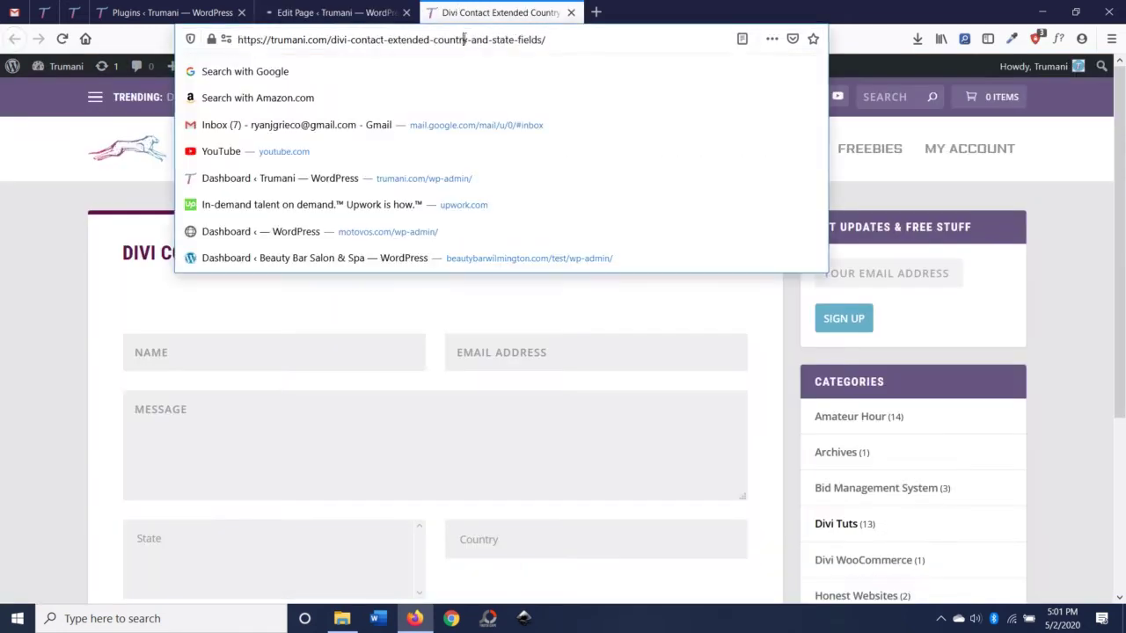
key(Return)
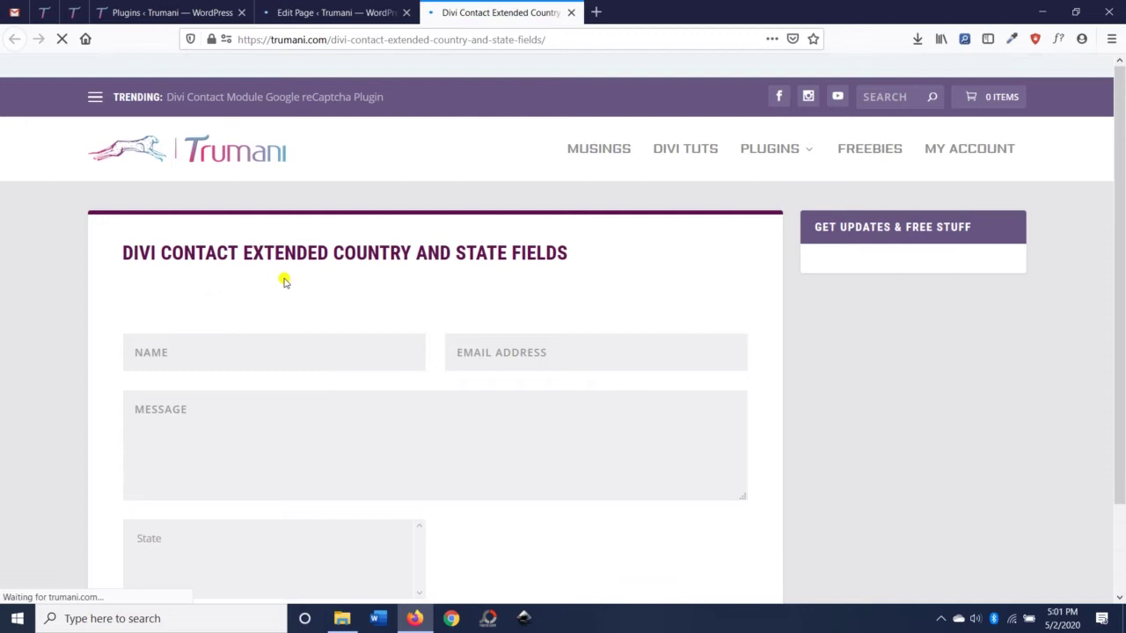
Select Alabama, Arizona and Alaska together in the State list.
scroll(458, 286, down, 3)
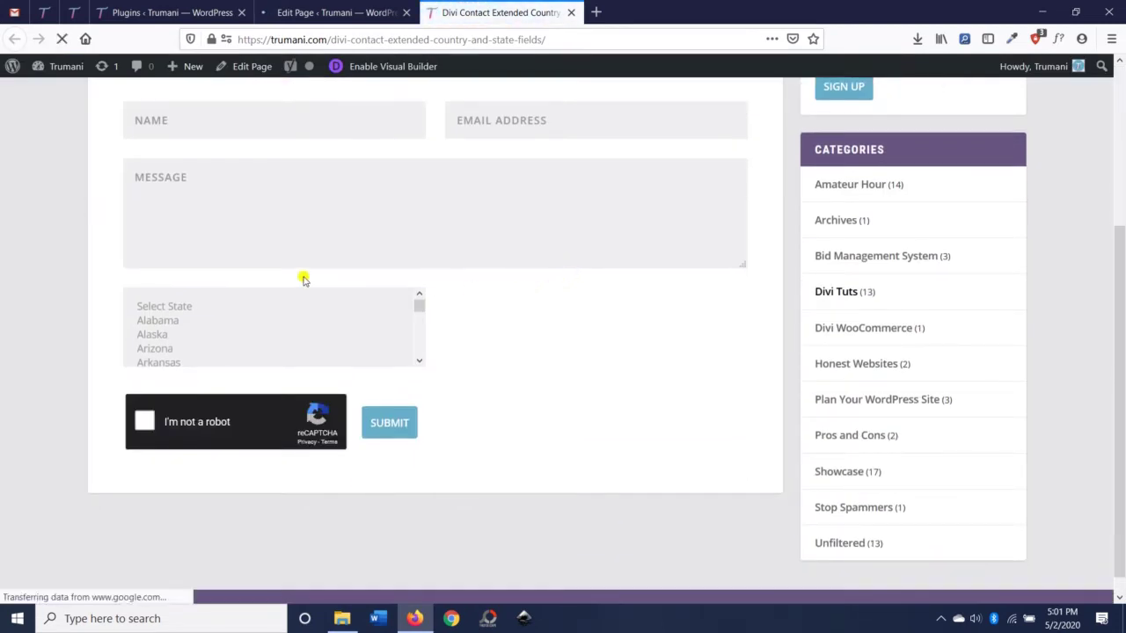
click(161, 323)
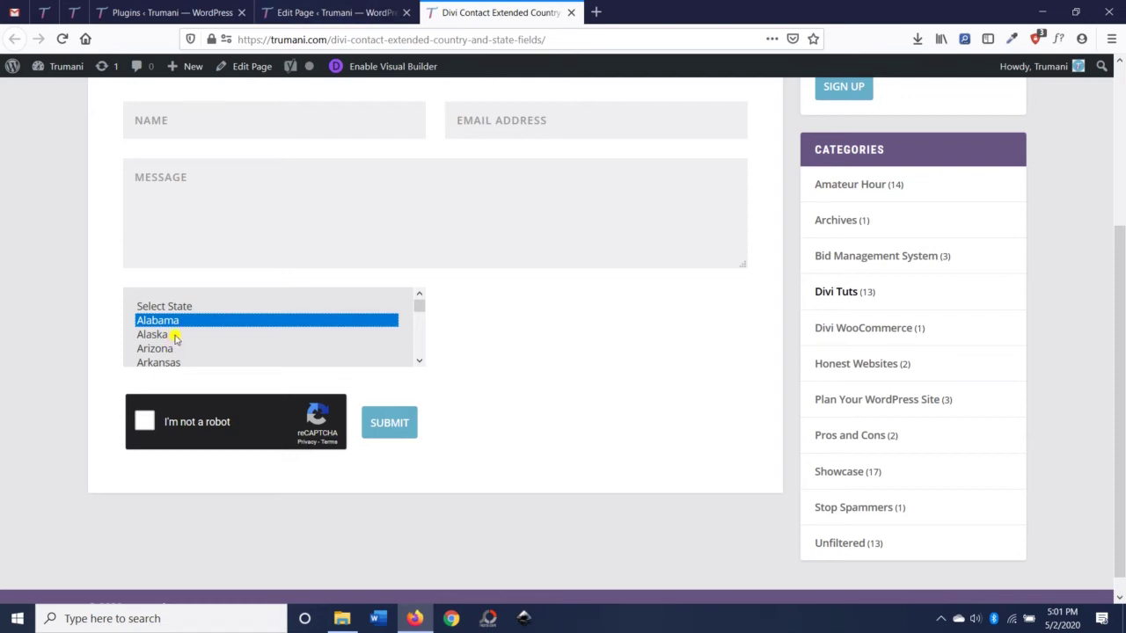
ctrl+click(178, 350)
ctrl+click(176, 336)
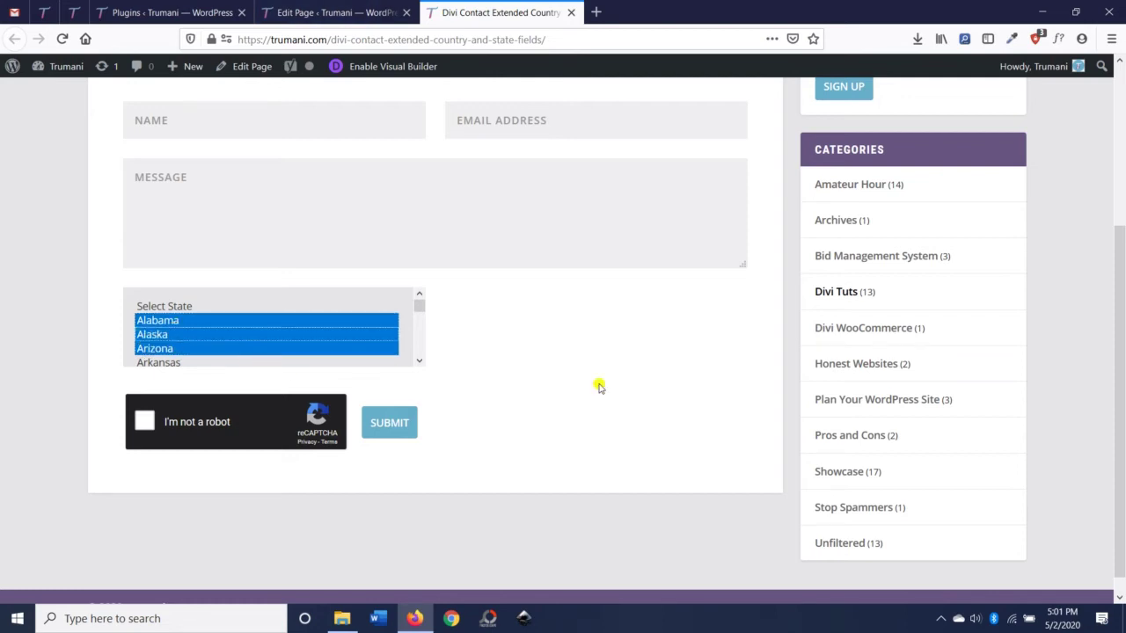
Add a required Country field defaulting to United States to the contact form.
click(384, 10)
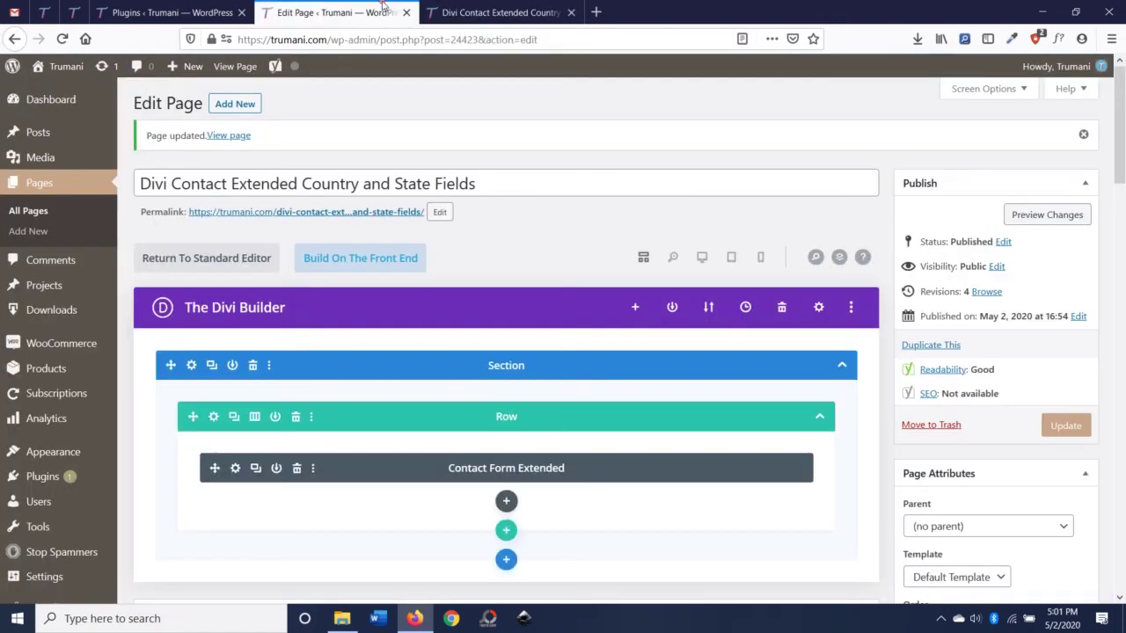
click(235, 470)
click(651, 373)
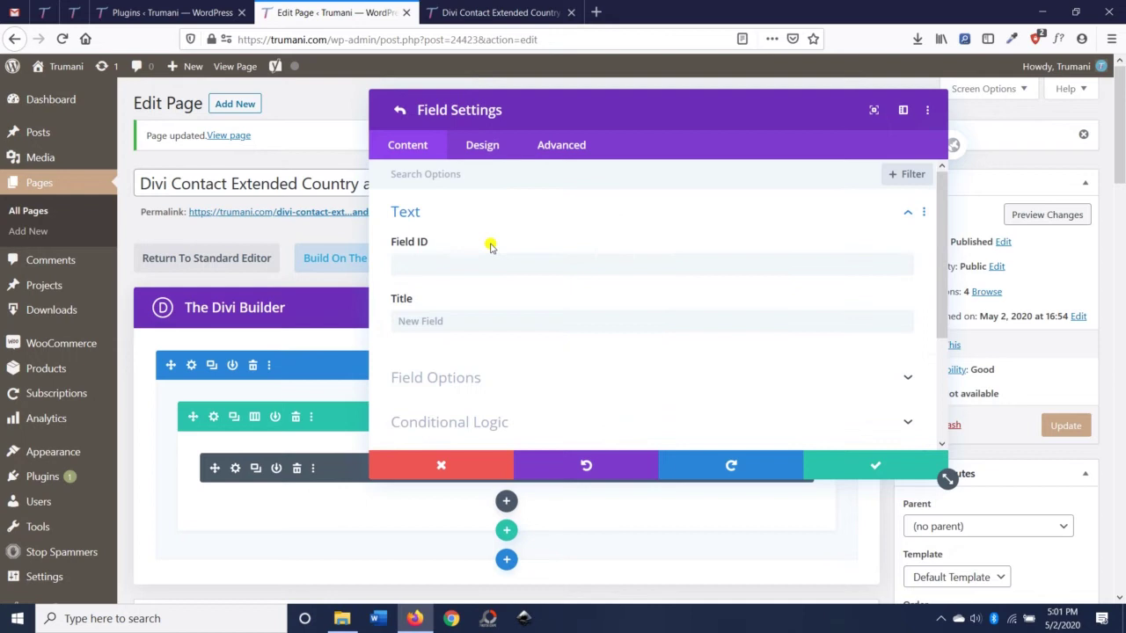
click(495, 260)
text(Country)
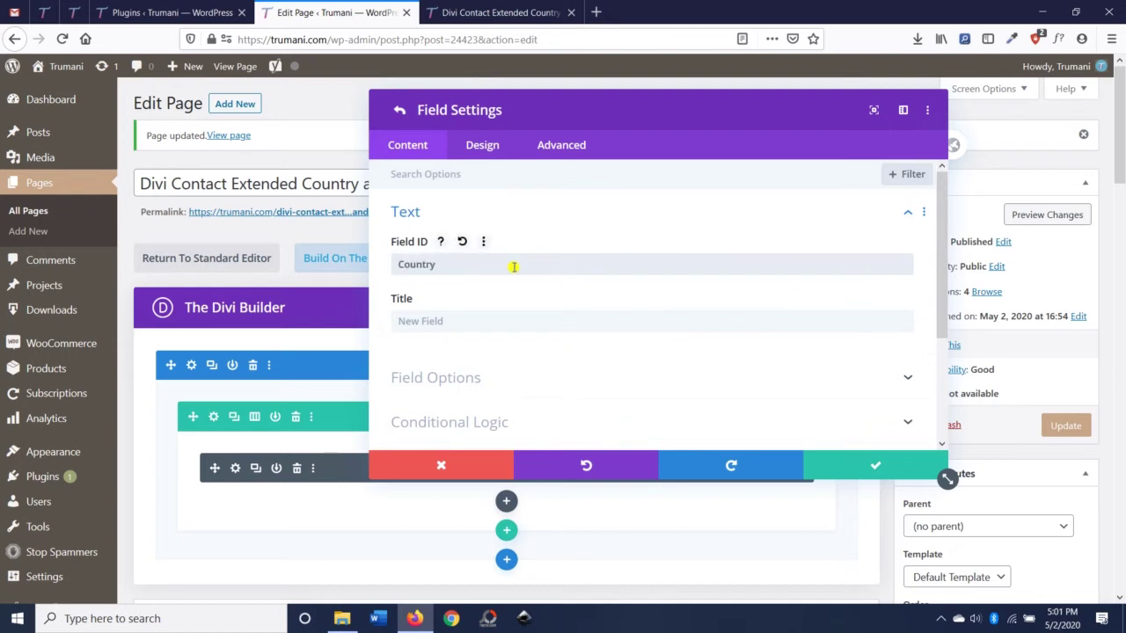
key(Tab)
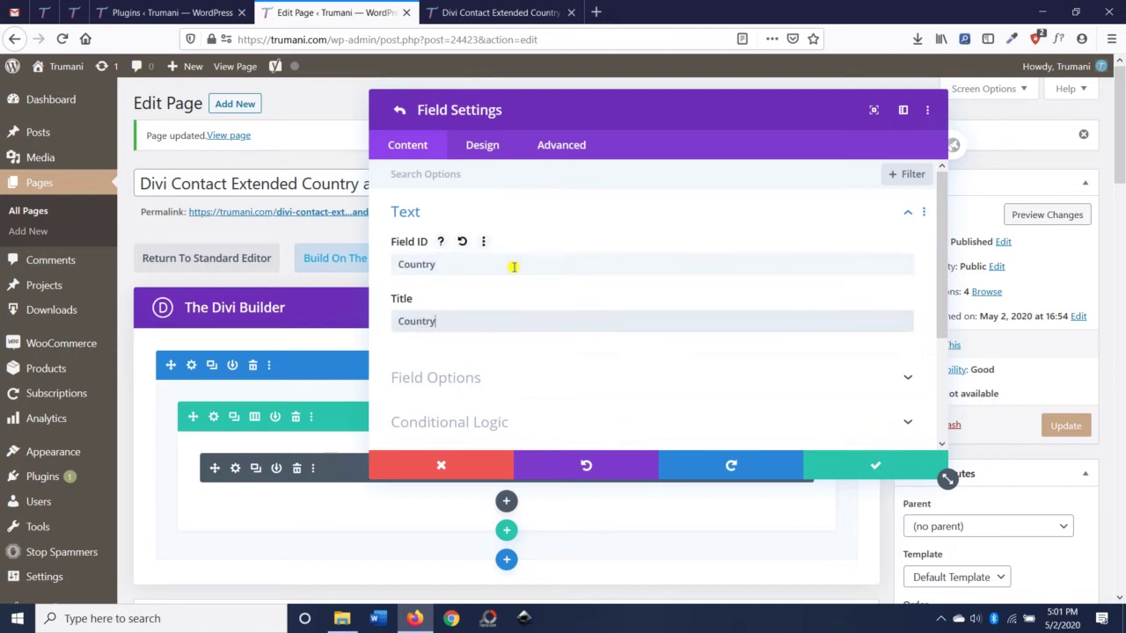
click(547, 382)
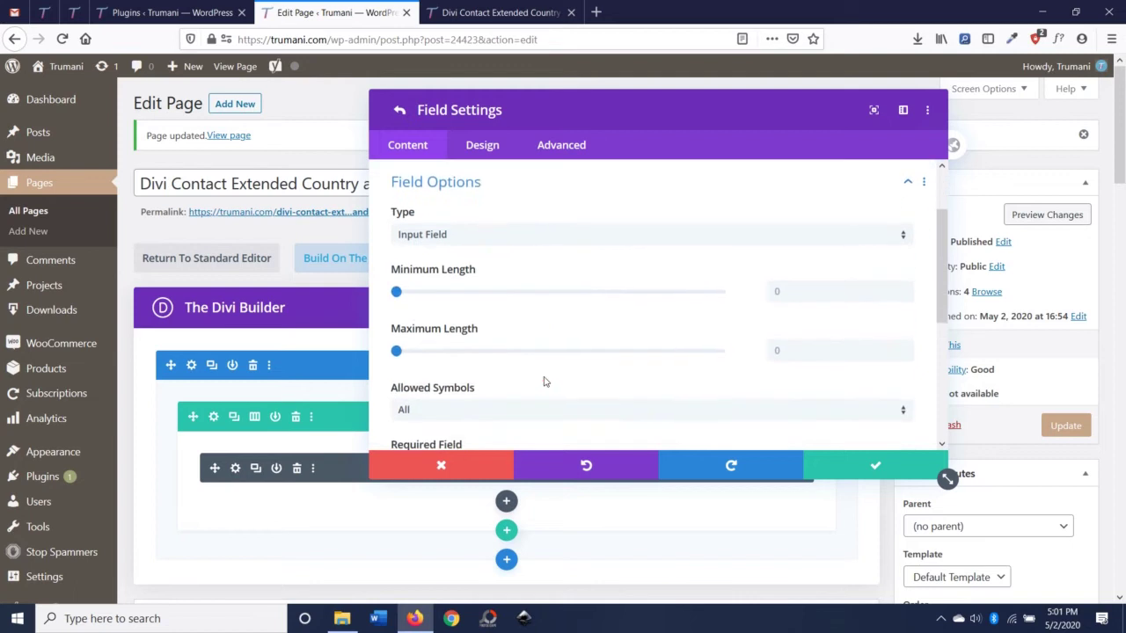
click(484, 237)
click(487, 399)
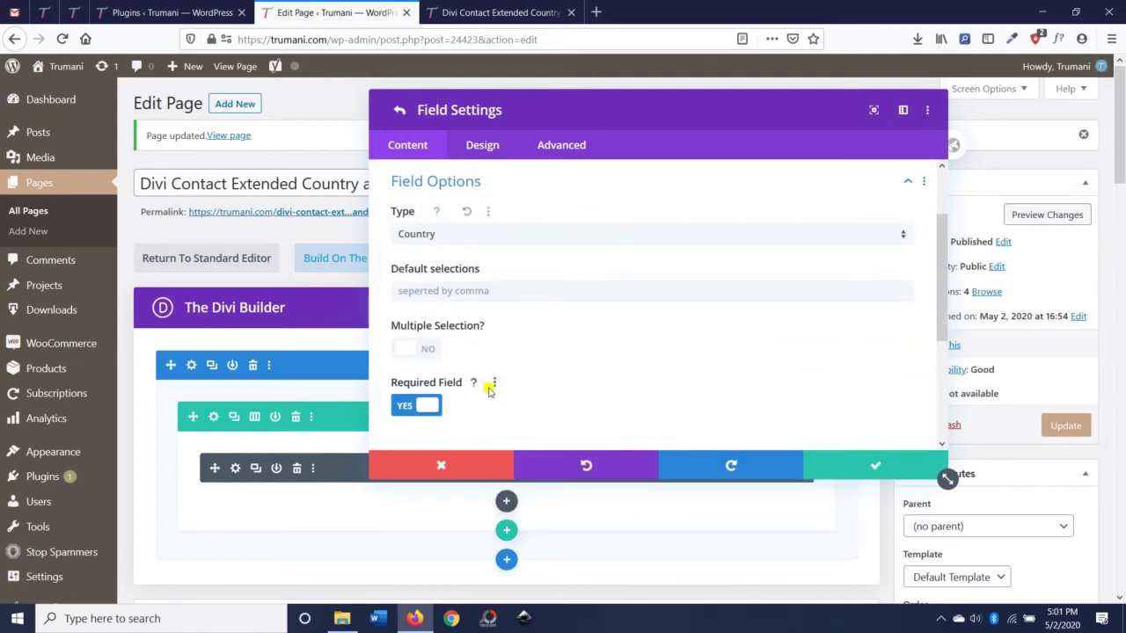
click(485, 290)
text(United States)
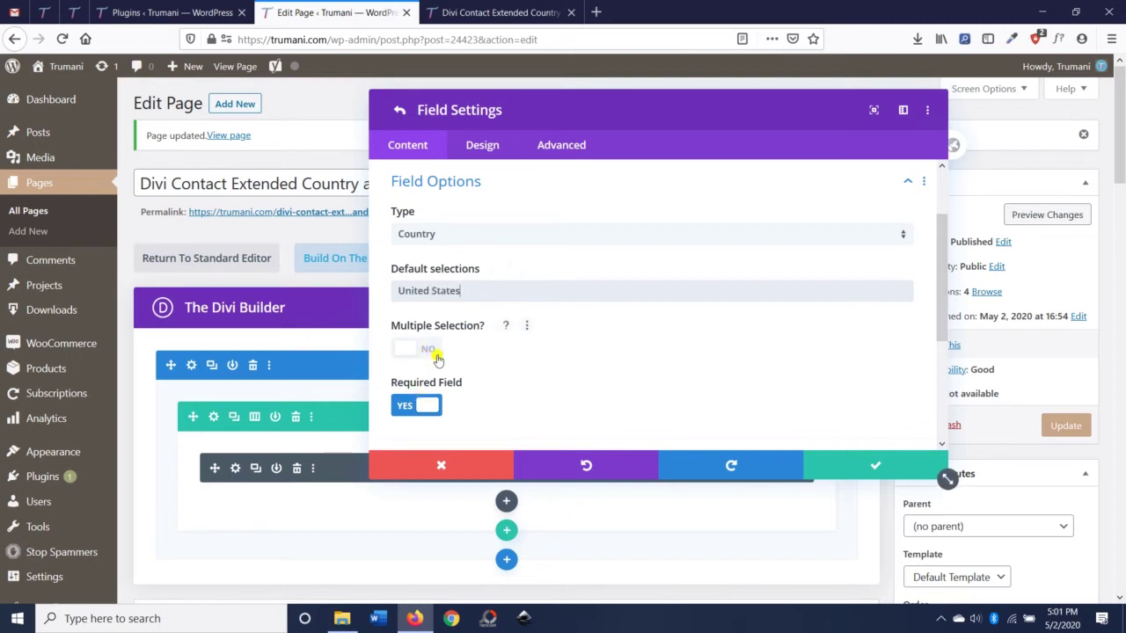
click(871, 465)
Set the State field's Multiple Selection to NO and save it.
click(405, 245)
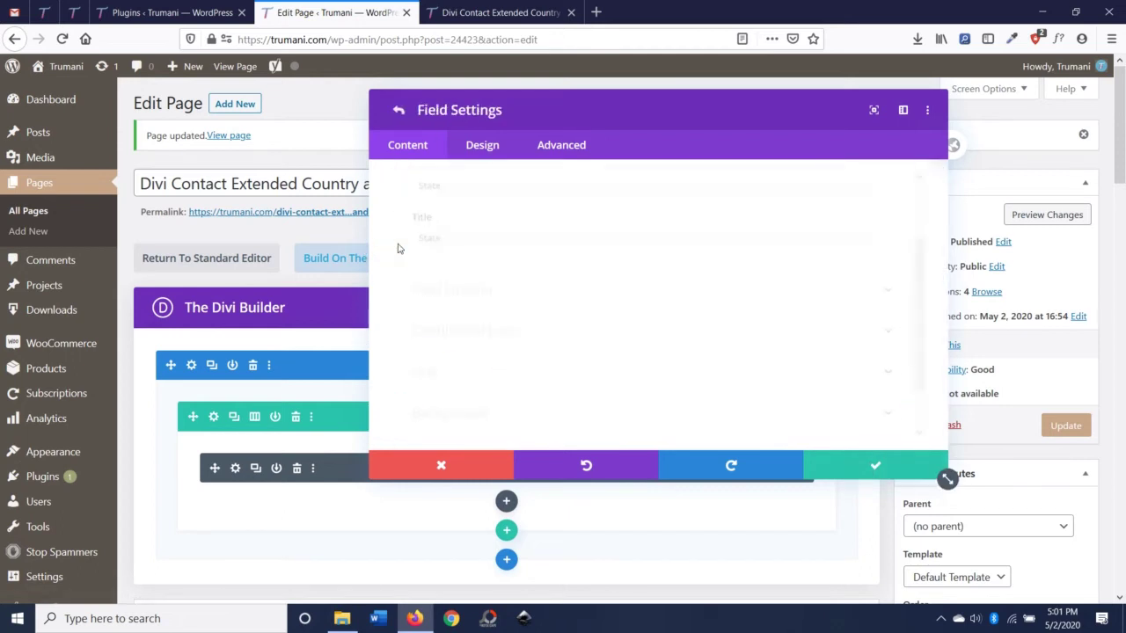
click(452, 375)
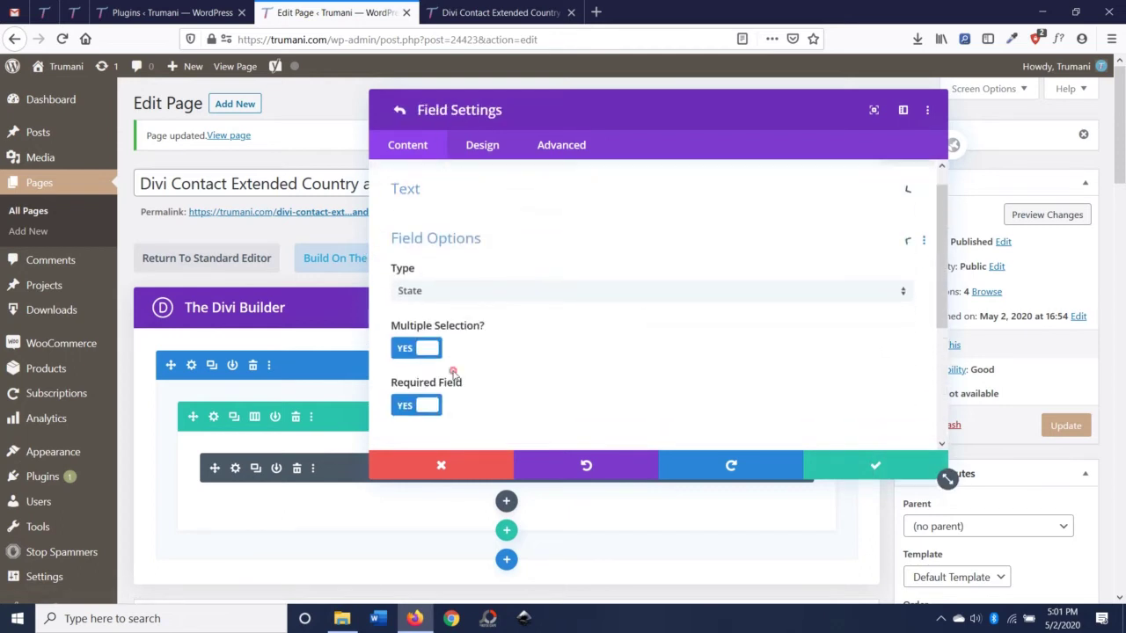
click(404, 293)
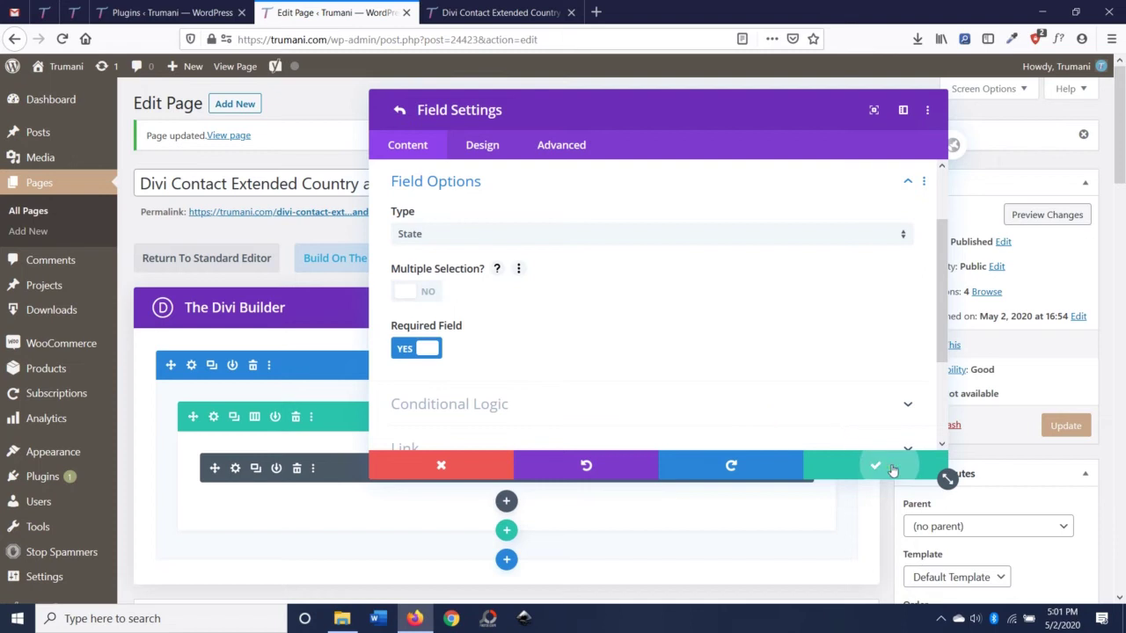
click(875, 464)
scroll(519, 281, up, 3)
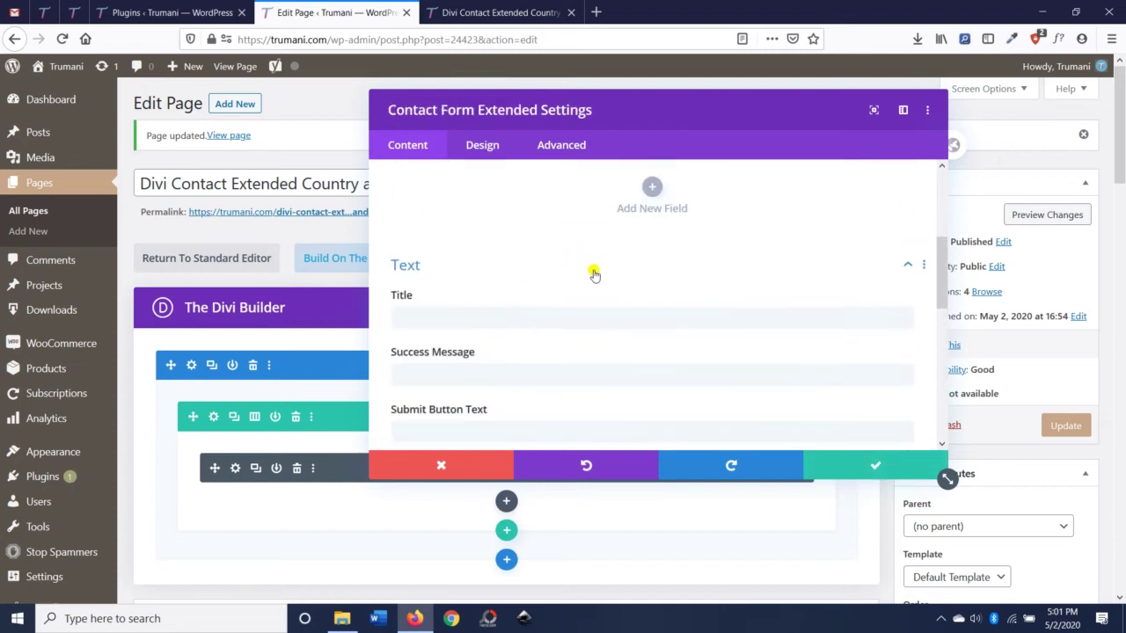
scroll(593, 269, up, 2)
Add an Address field and drag it above the Country field.
click(648, 346)
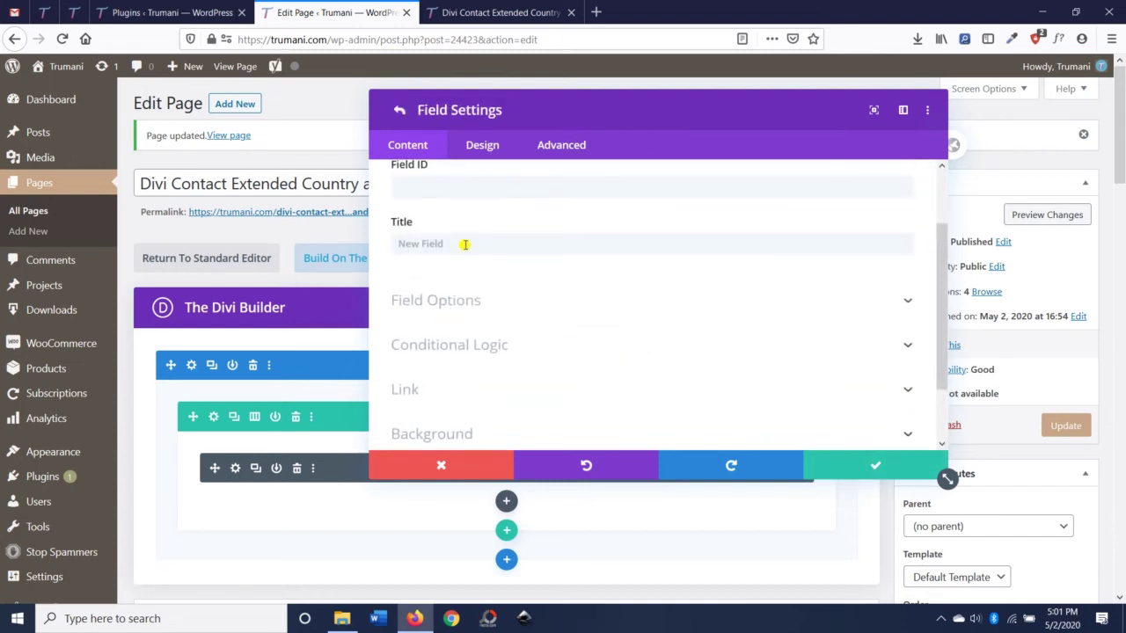
click(466, 188)
text(Address)
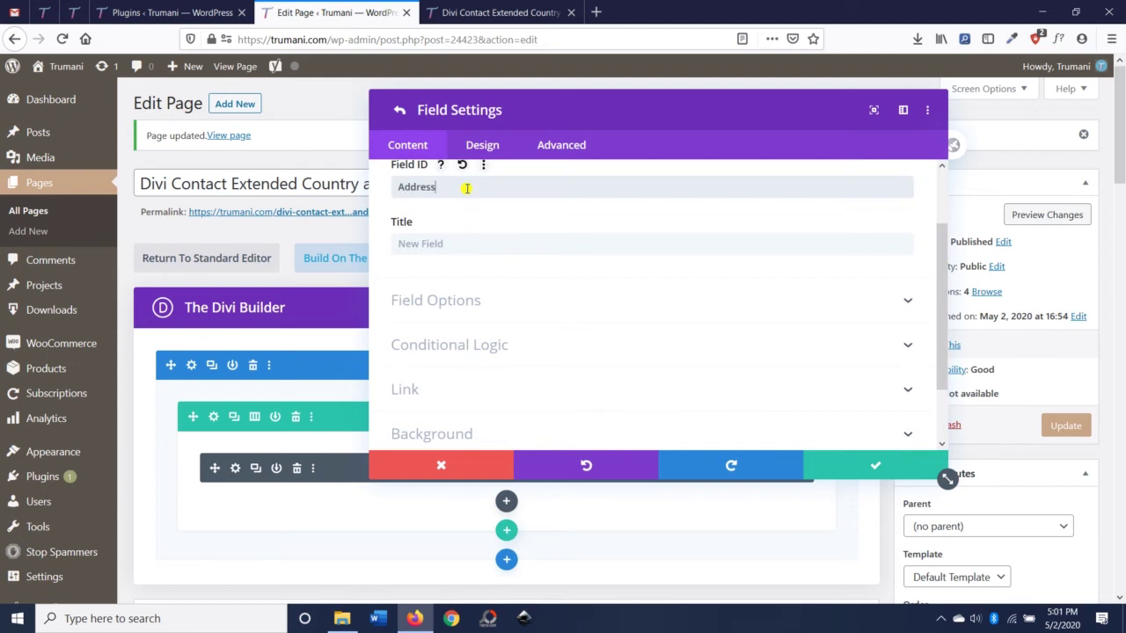
click(460, 244)
text(Address)
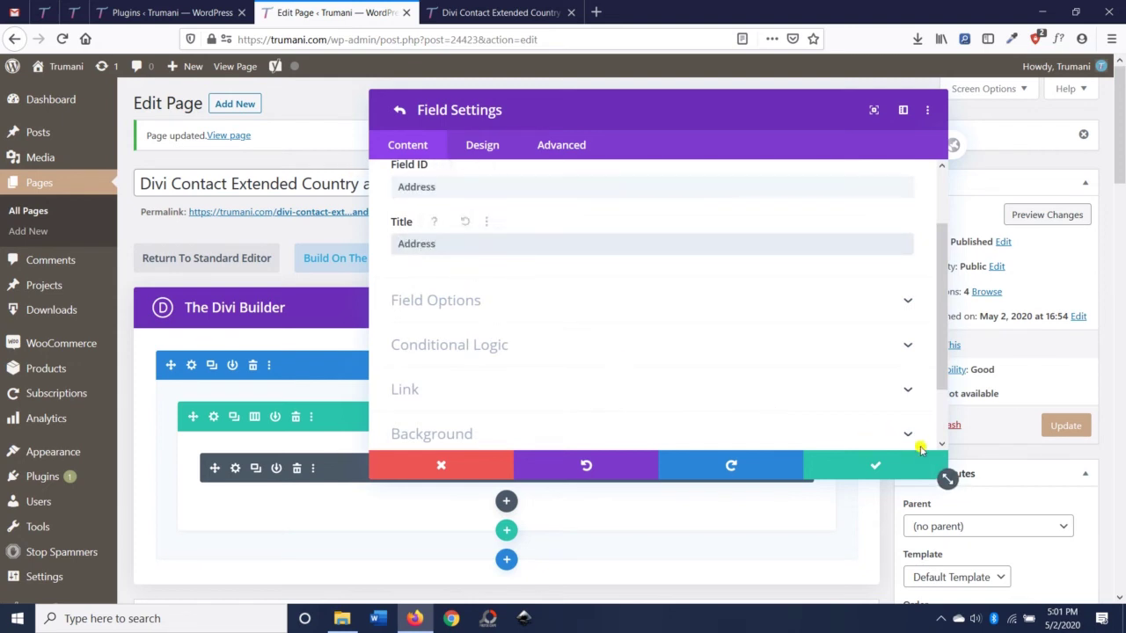
click(917, 457)
scroll(478, 290, up, 3)
scroll(488, 316, up, 3)
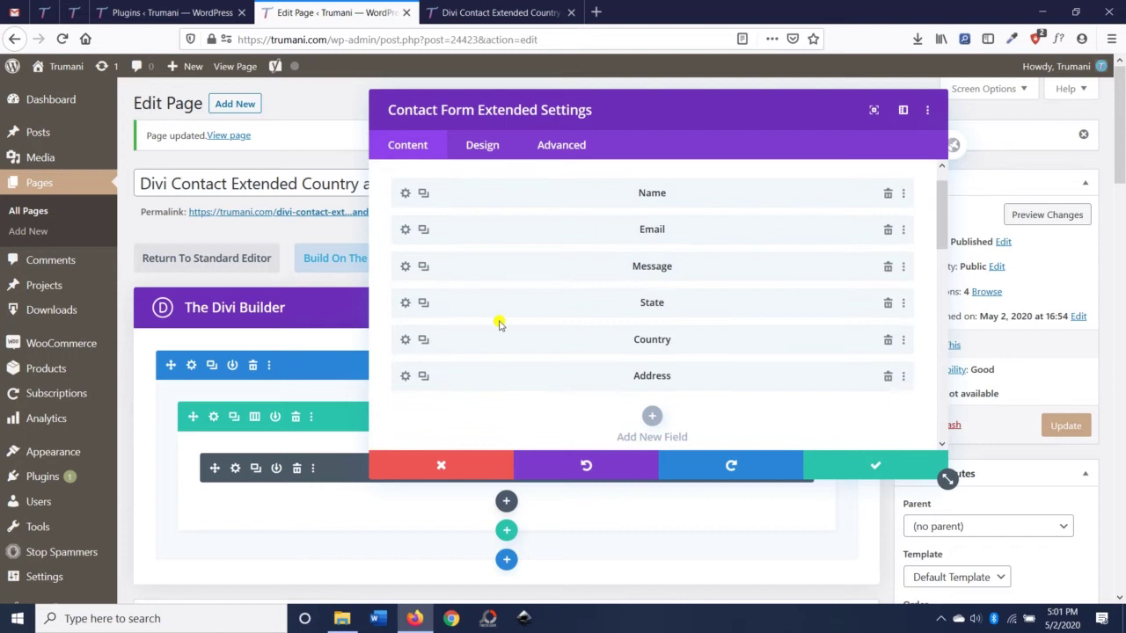
drag(502, 382, 516, 312)
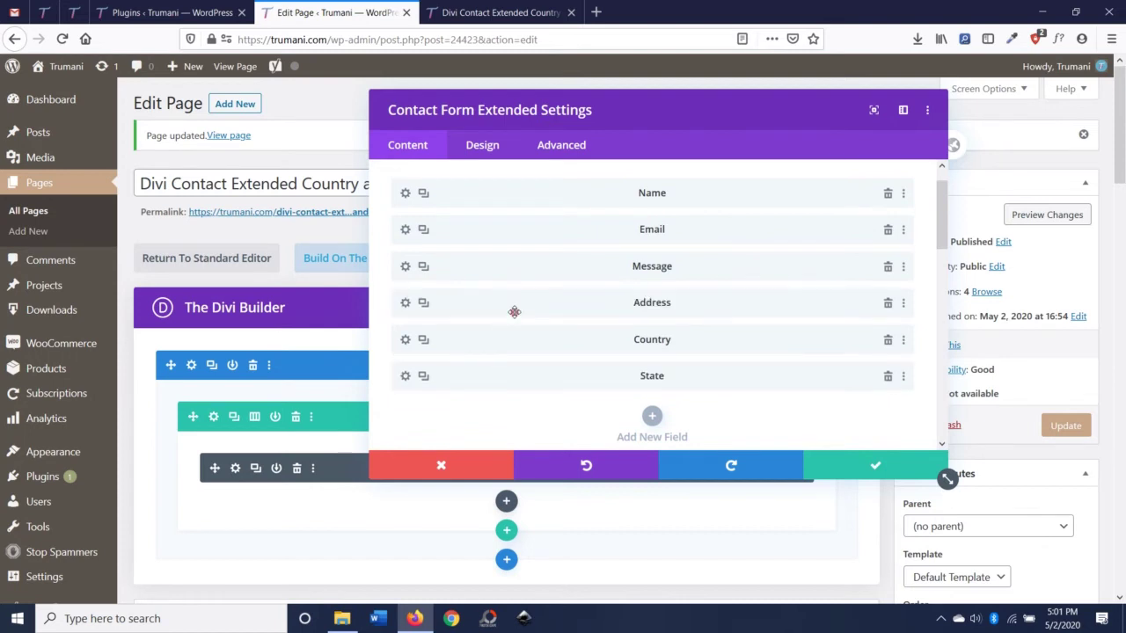
Add a Zip input field allowing numbers only, then close the settings and update the page.
click(652, 415)
click(489, 233)
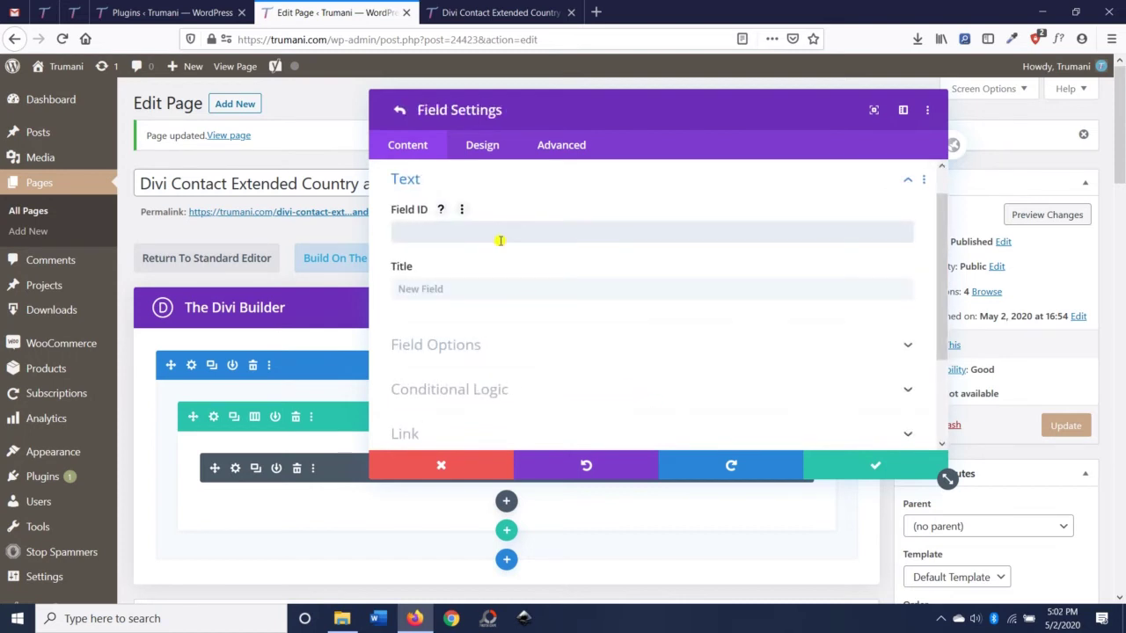
text(Zip)
key(Tab)
text(Zip)
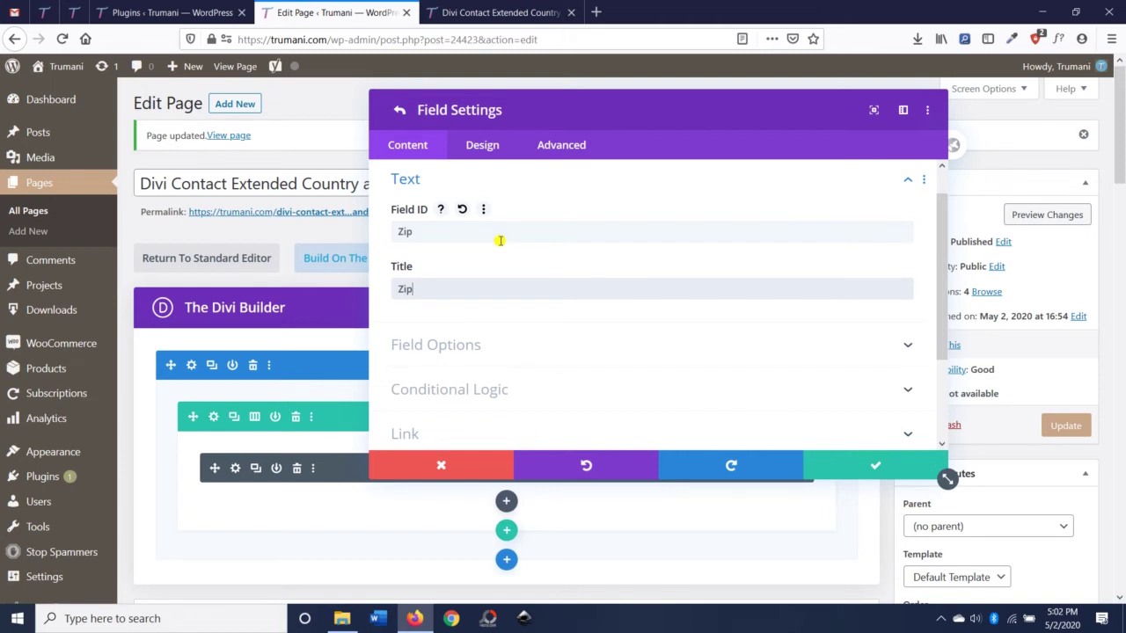
click(780, 347)
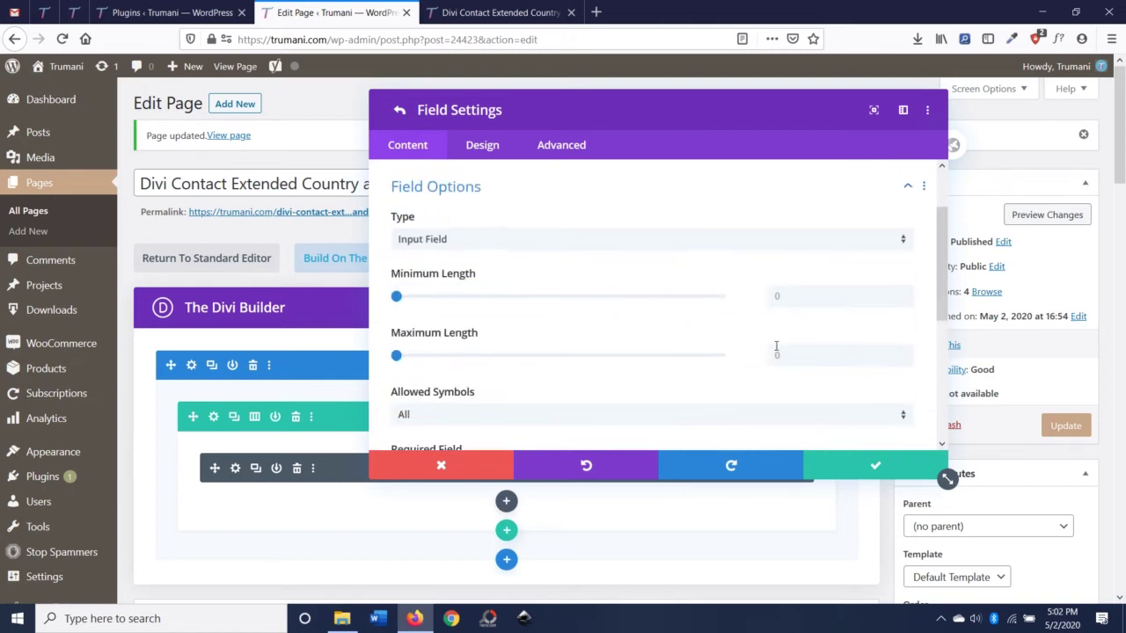
click(457, 236)
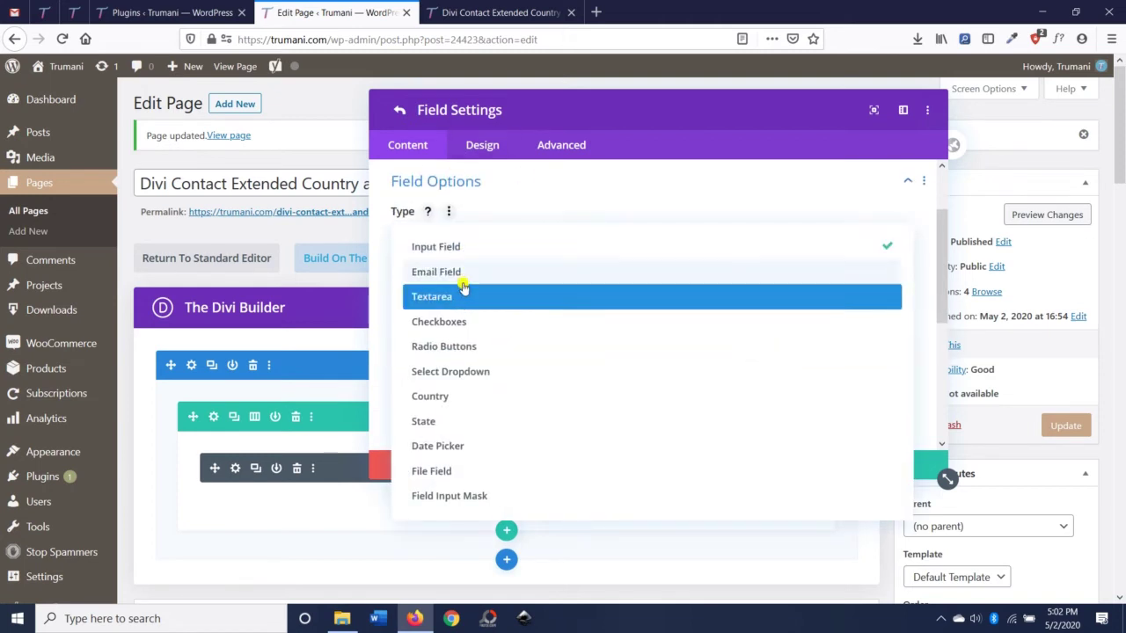
click(519, 201)
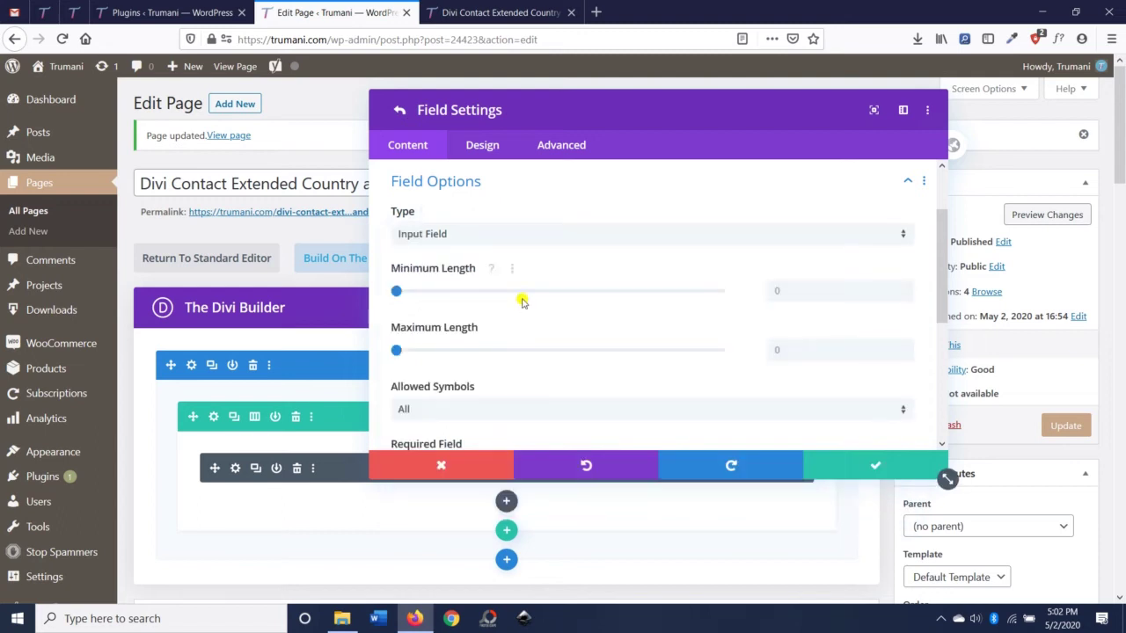
click(557, 418)
click(506, 471)
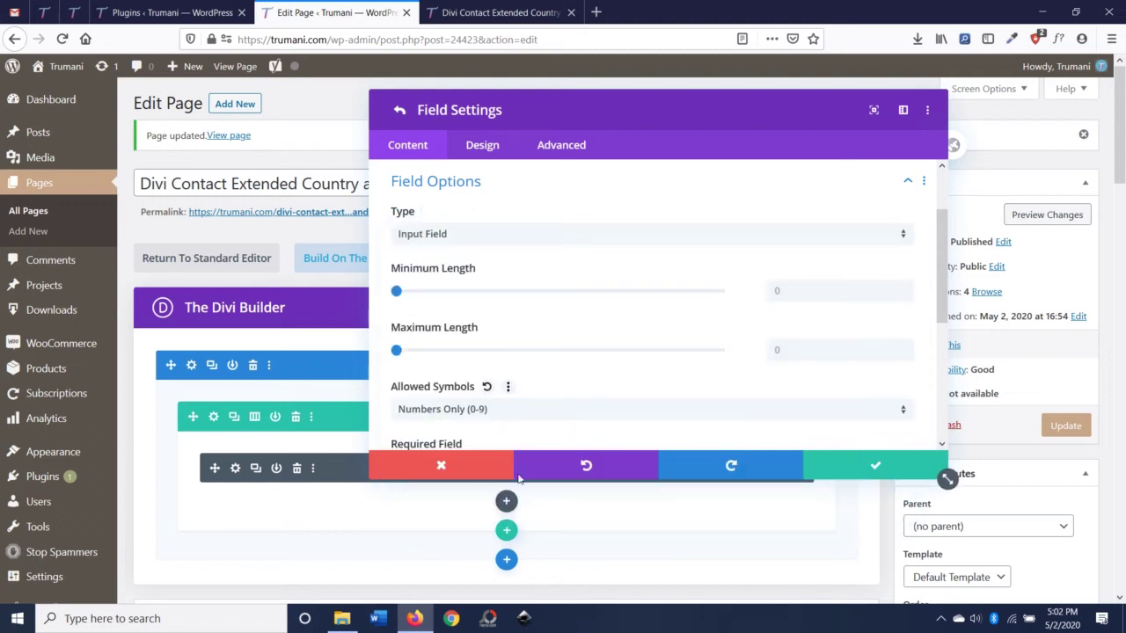
click(865, 469)
click(910, 467)
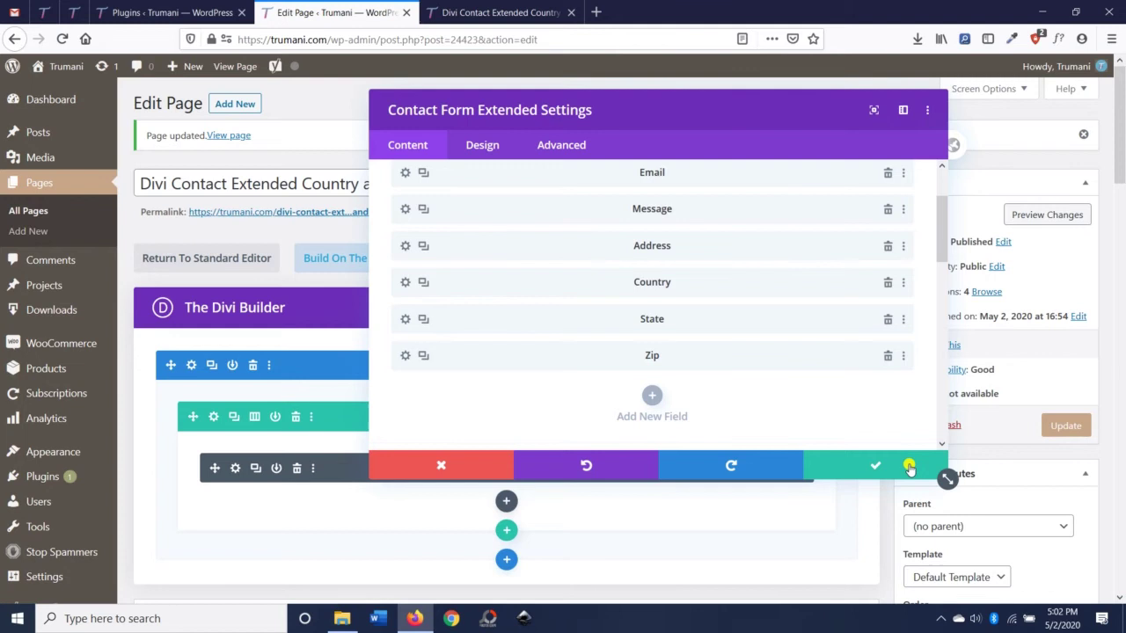
click(1065, 427)
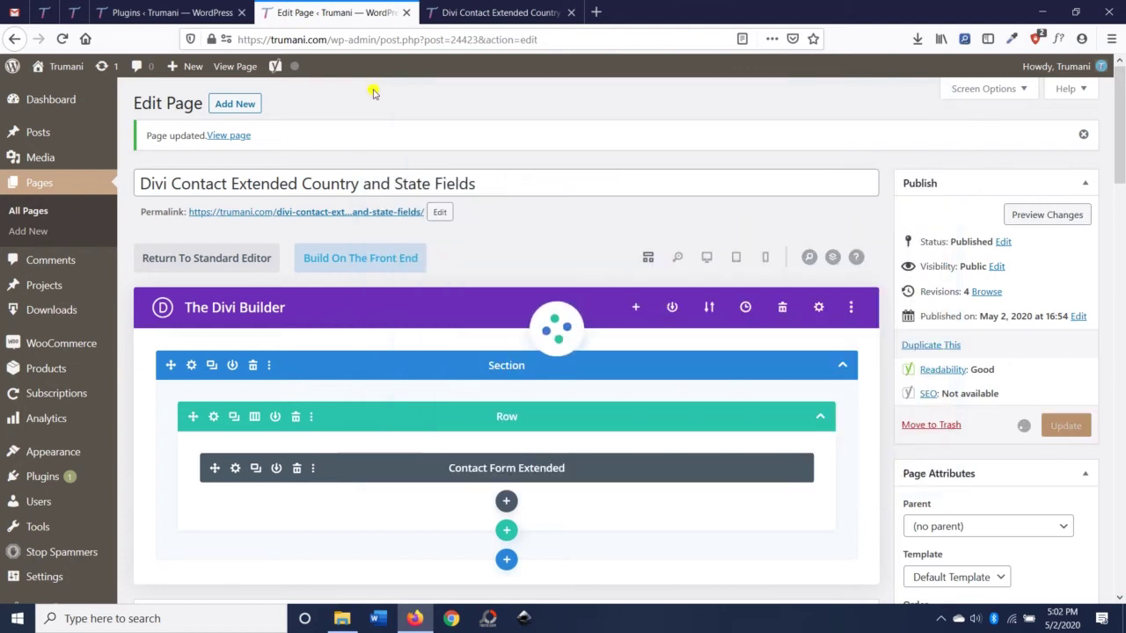
Reload the live contact page and browse the default State list.
click(458, 9)
click(446, 39)
key(Return)
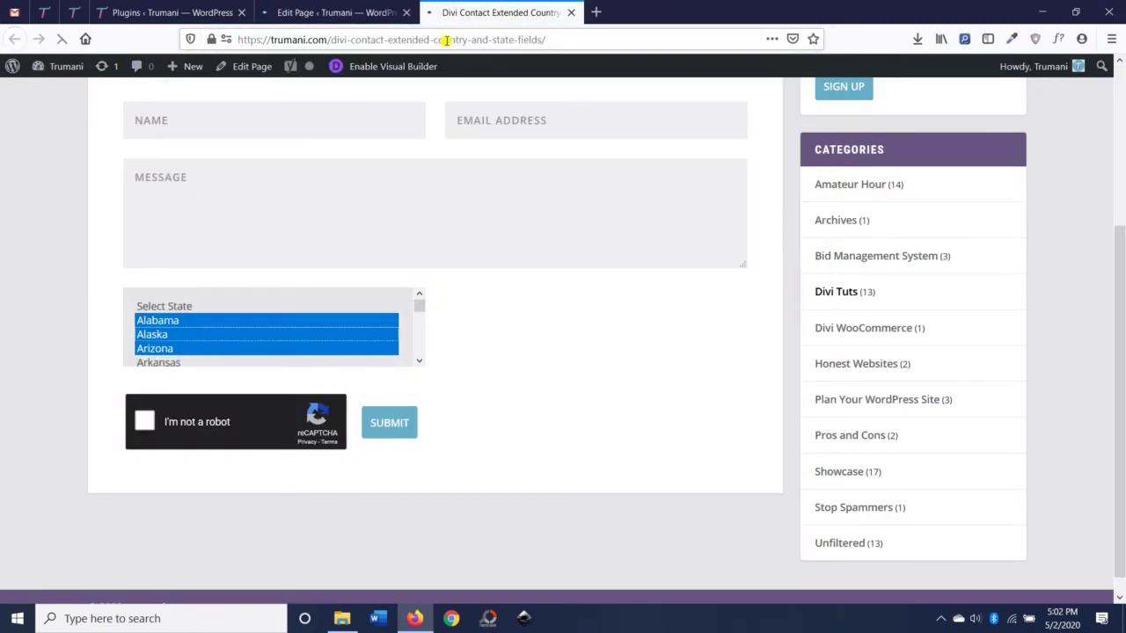
scroll(321, 302, down, 2)
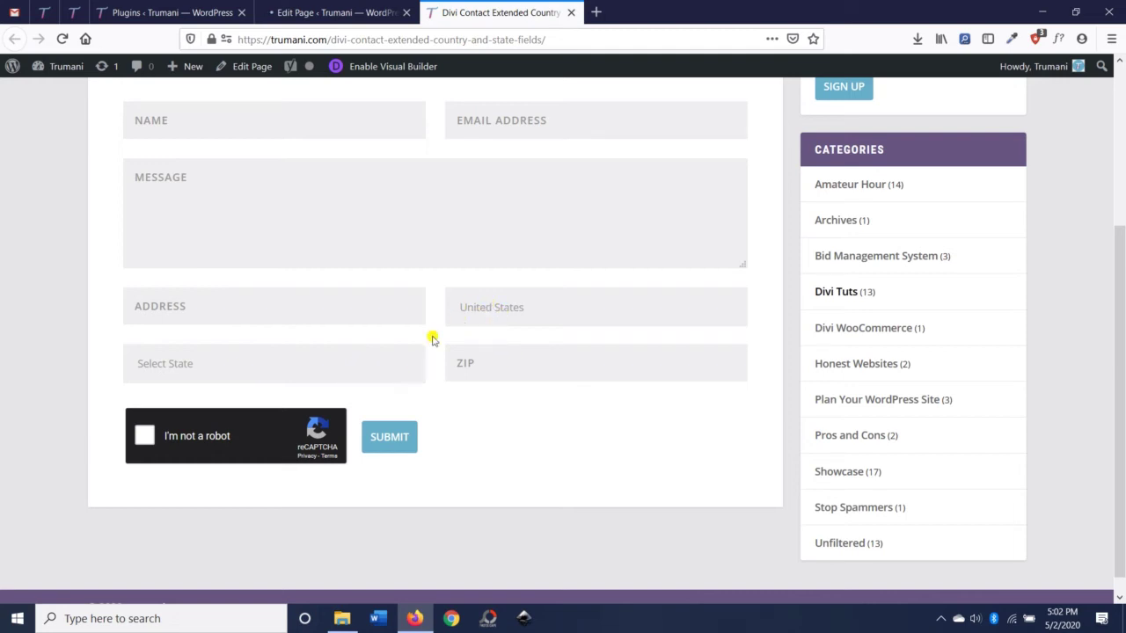
click(247, 367)
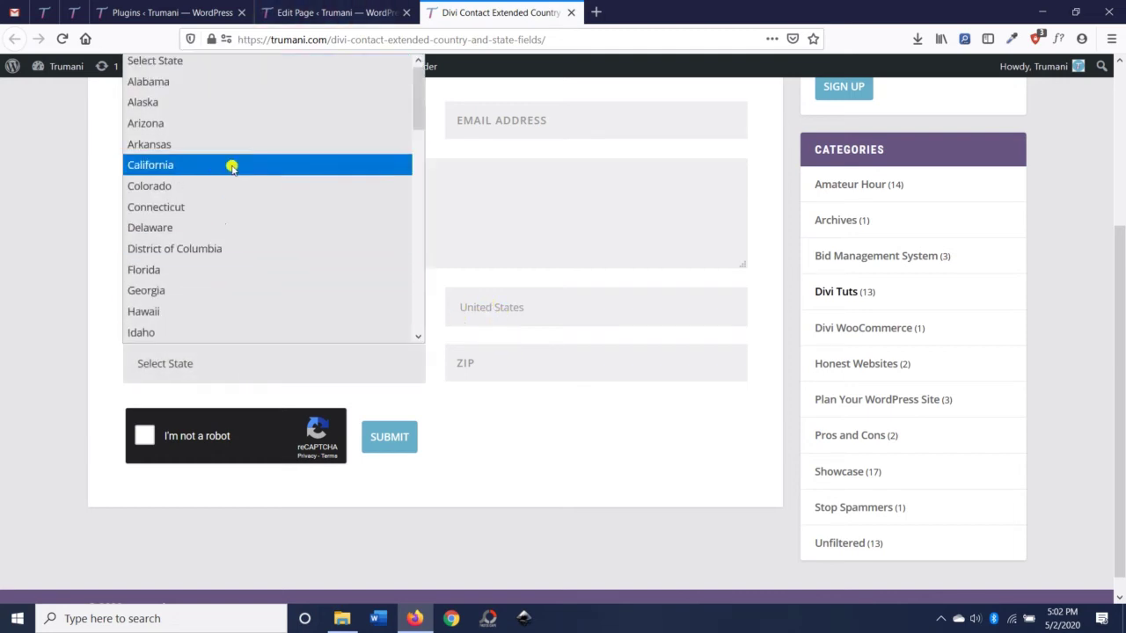
scroll(226, 163, down, 4)
scroll(180, 234, down, 3)
scroll(182, 231, down, 2)
scroll(183, 232, down, 2)
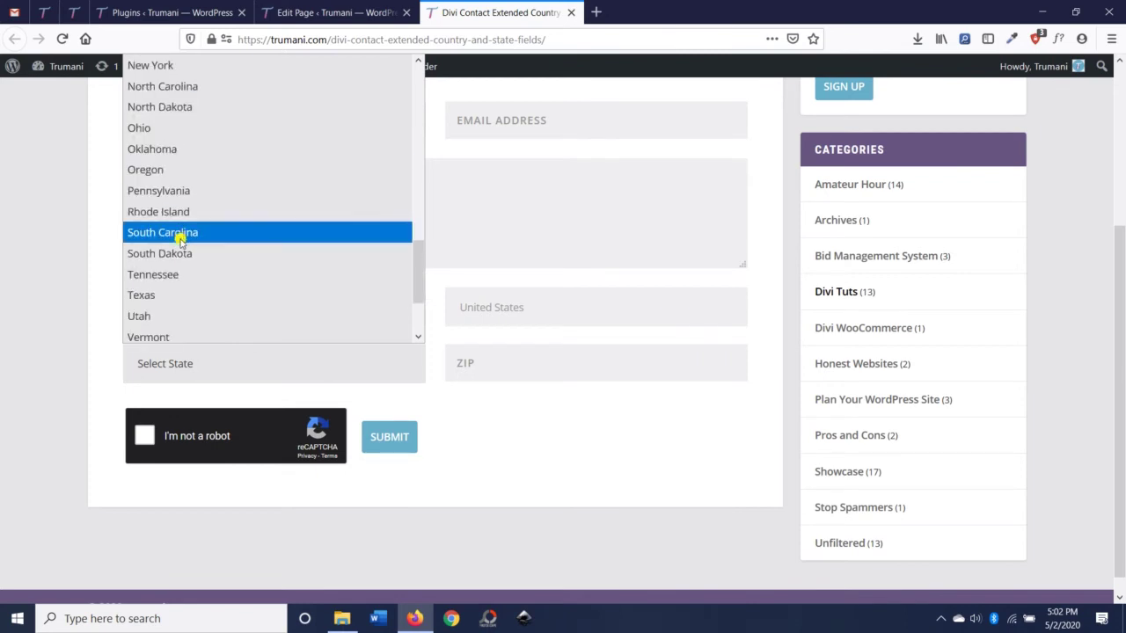
scroll(186, 243, down, 2)
Set Country to Thailand and browse the Thai provinces now in the State list.
click(638, 312)
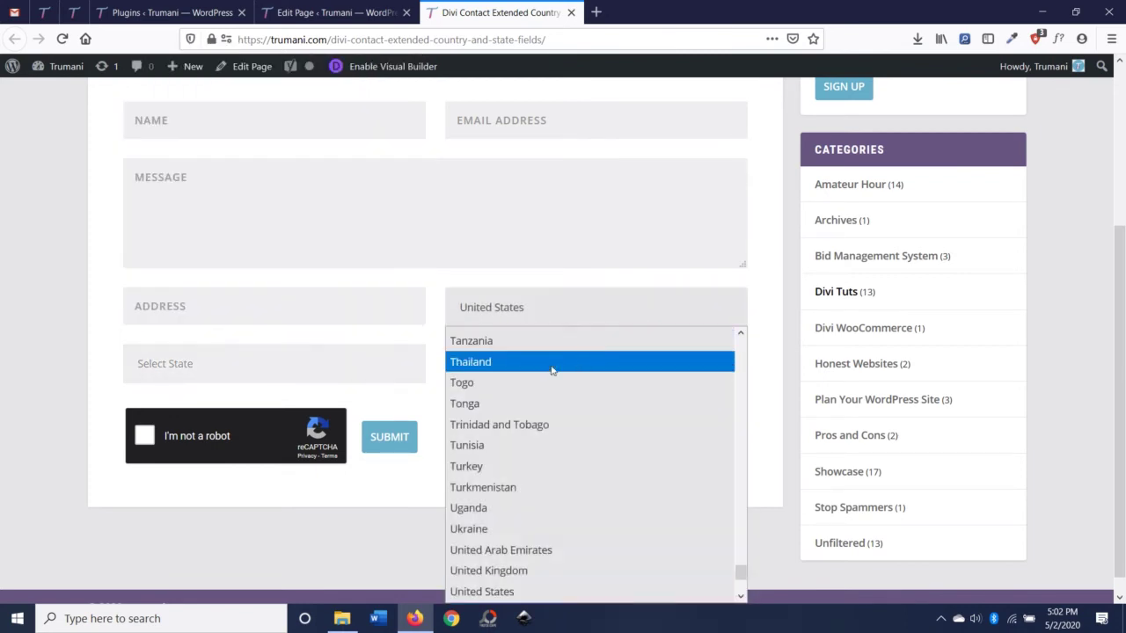
click(551, 364)
click(321, 370)
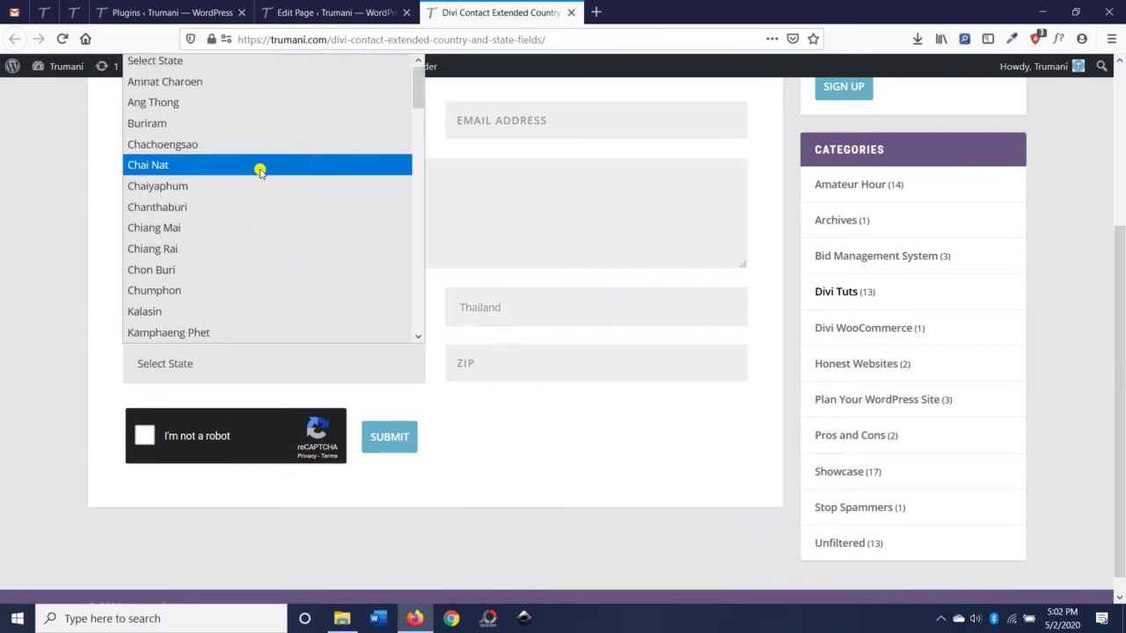
scroll(234, 306, down, 1)
scroll(299, 292, down, 1)
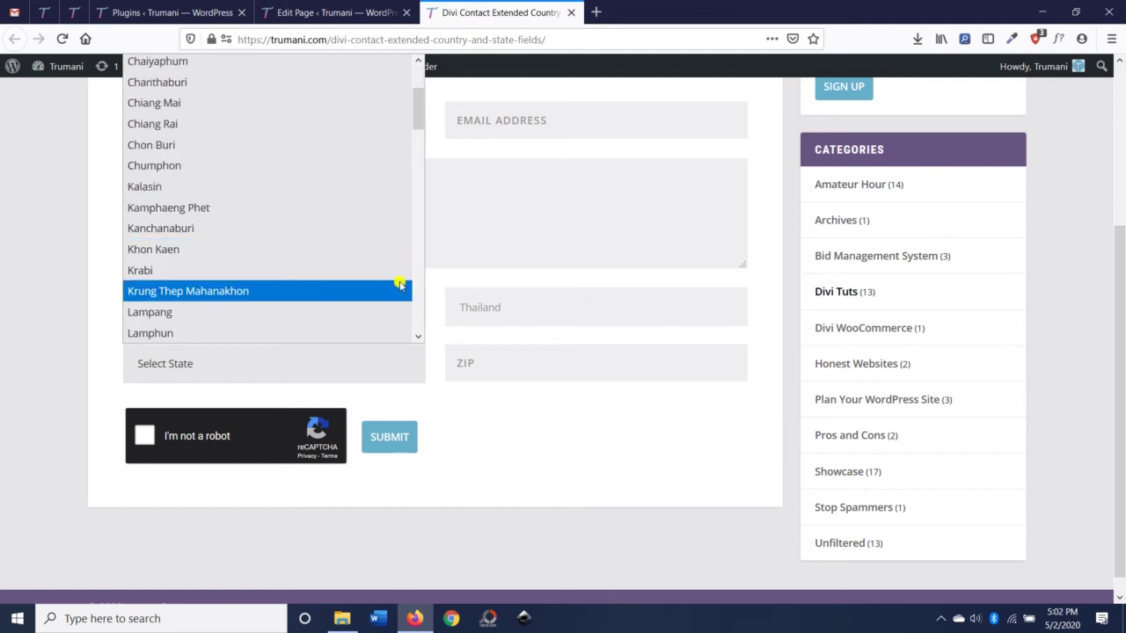
scroll(281, 293, down, 1)
scroll(281, 294, down, 3)
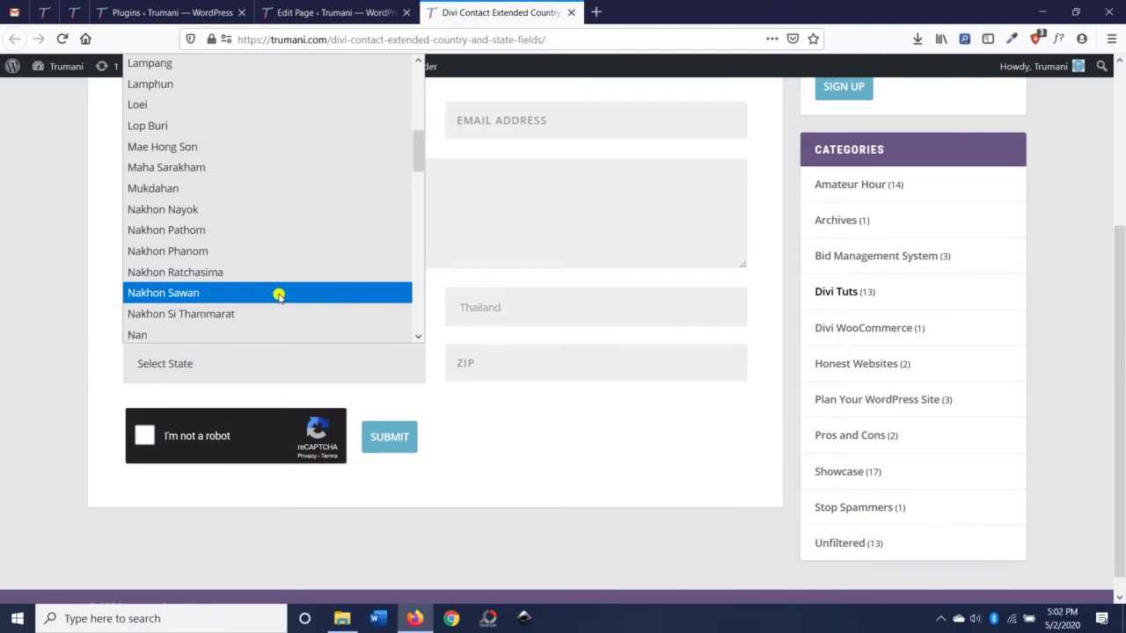
scroll(282, 291, down, 2)
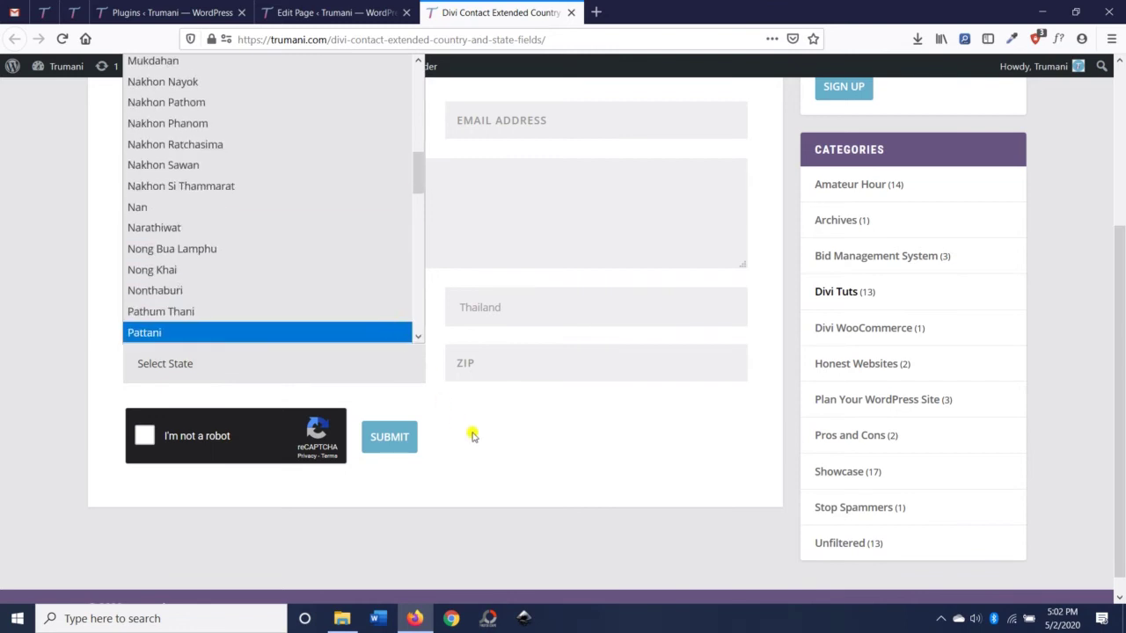
click(517, 446)
scroll(516, 446, up, 3)
In the contact form's Email settings, turn Notification for User to YES.
click(334, 13)
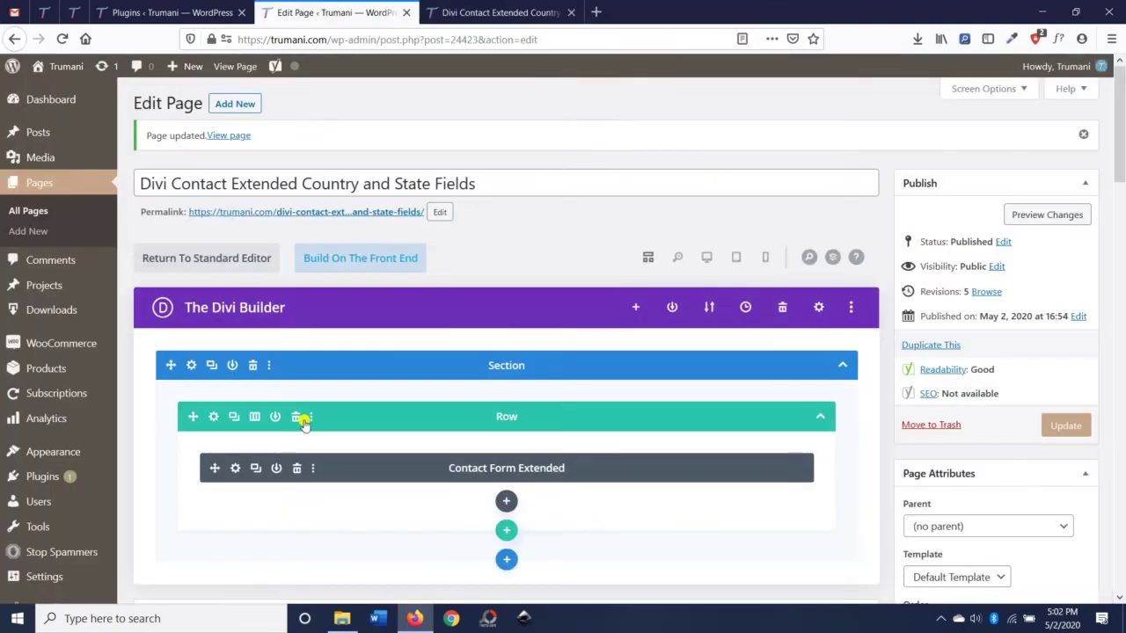
click(235, 468)
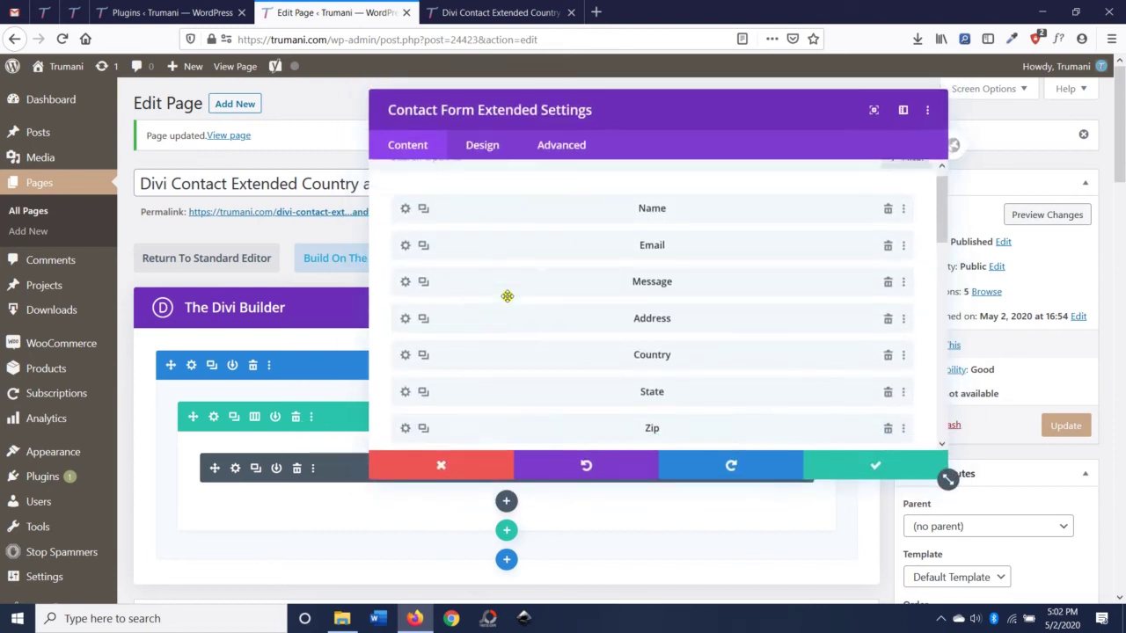
scroll(528, 299, down, 5)
scroll(563, 308, down, 2)
scroll(541, 325, down, 2)
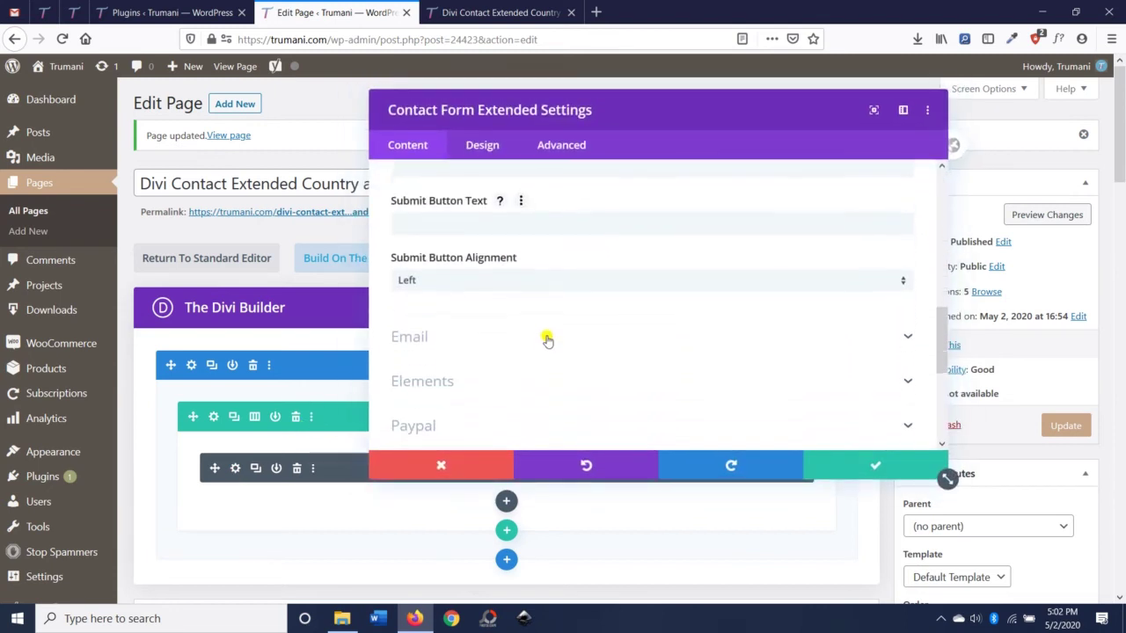
click(540, 343)
scroll(475, 238, down, 2)
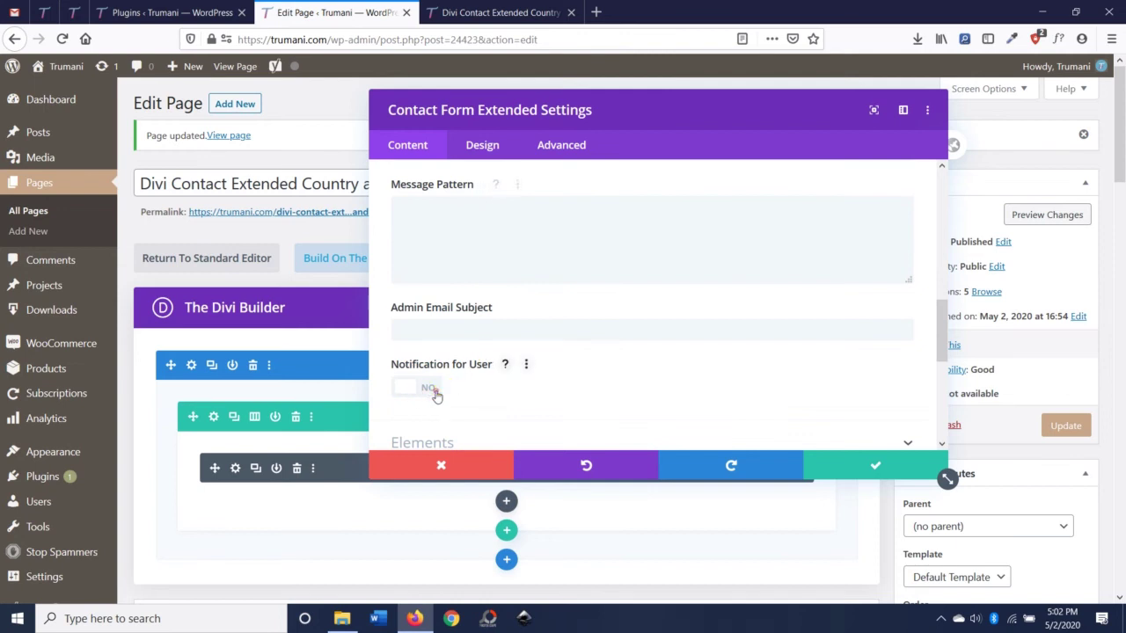
click(436, 395)
Enter subject 'This is a test notification' and a body with %%State%% %%Country%%, then update.
scroll(569, 379, down, 4)
click(457, 277)
text(This is a test notification)
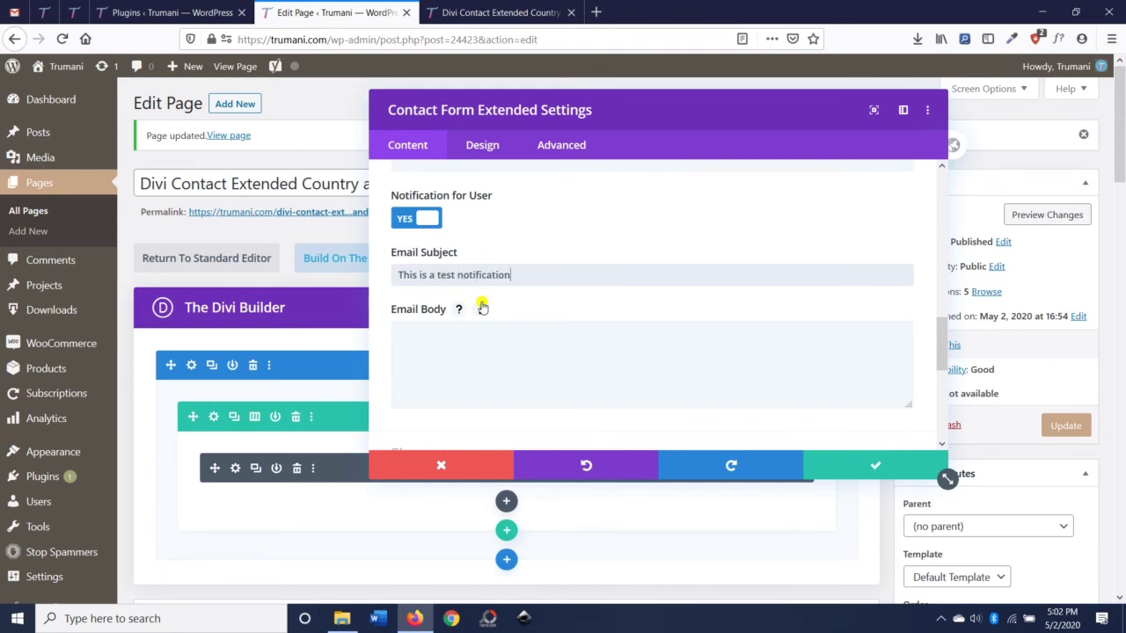
key(Tab)
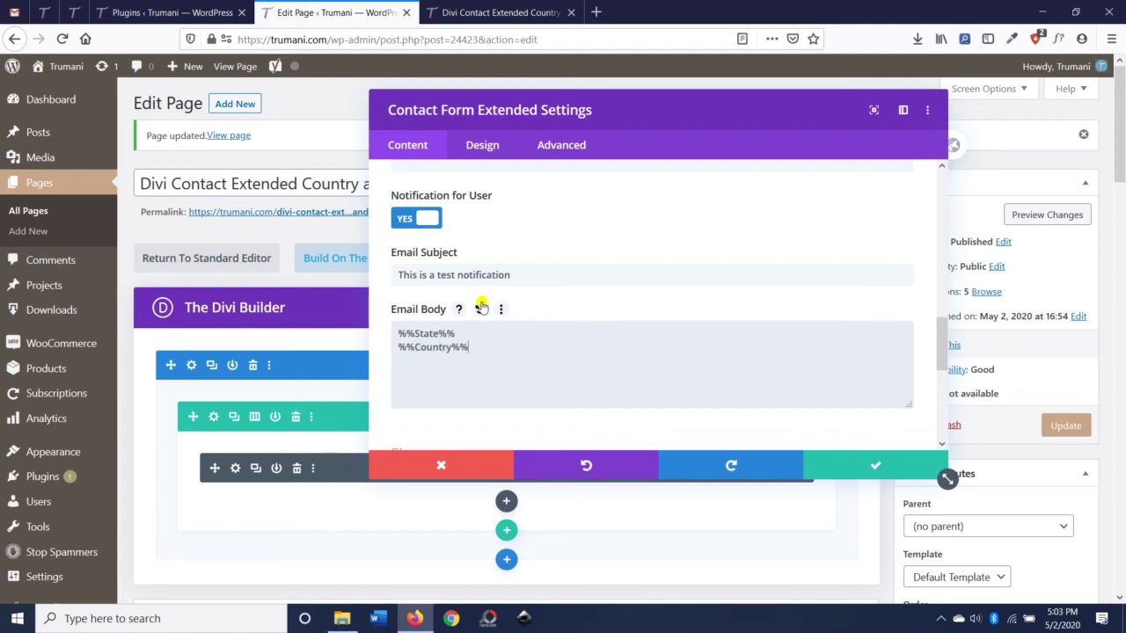
scroll(545, 264, down, 2)
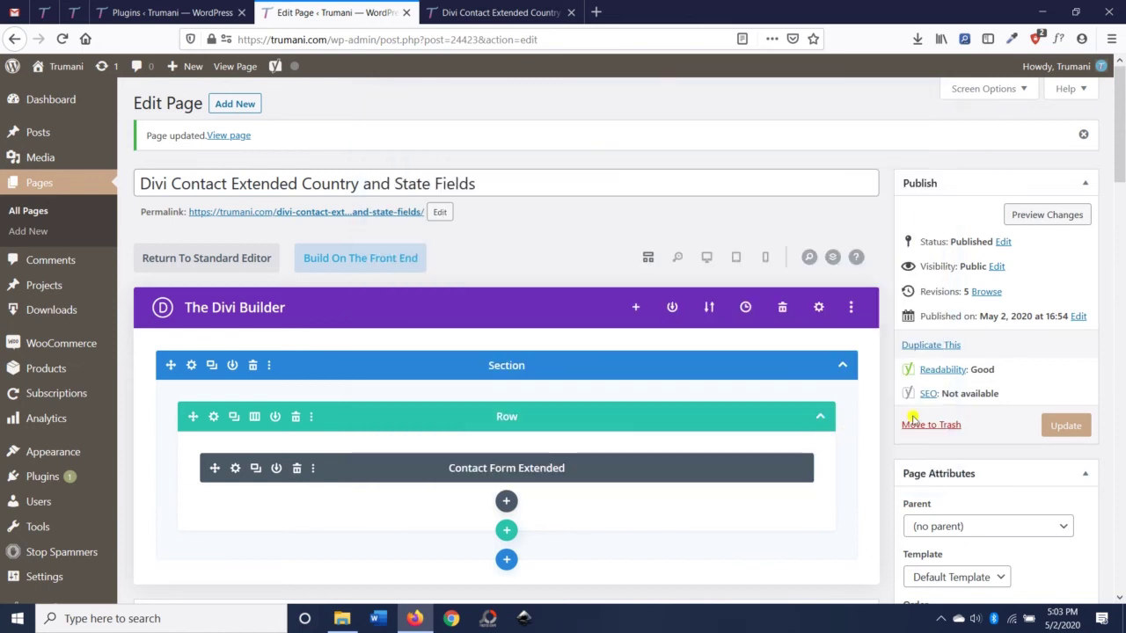
click(1078, 429)
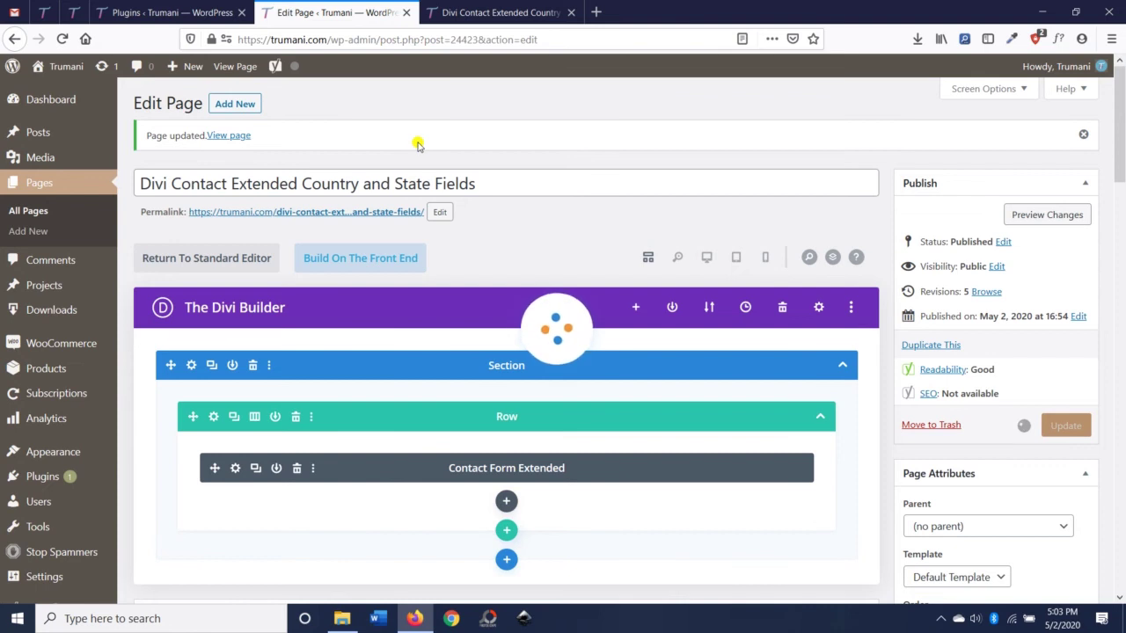
Reload the live form and enter the sender's name, e-mail and message 'This is a test.'.
click(484, 7)
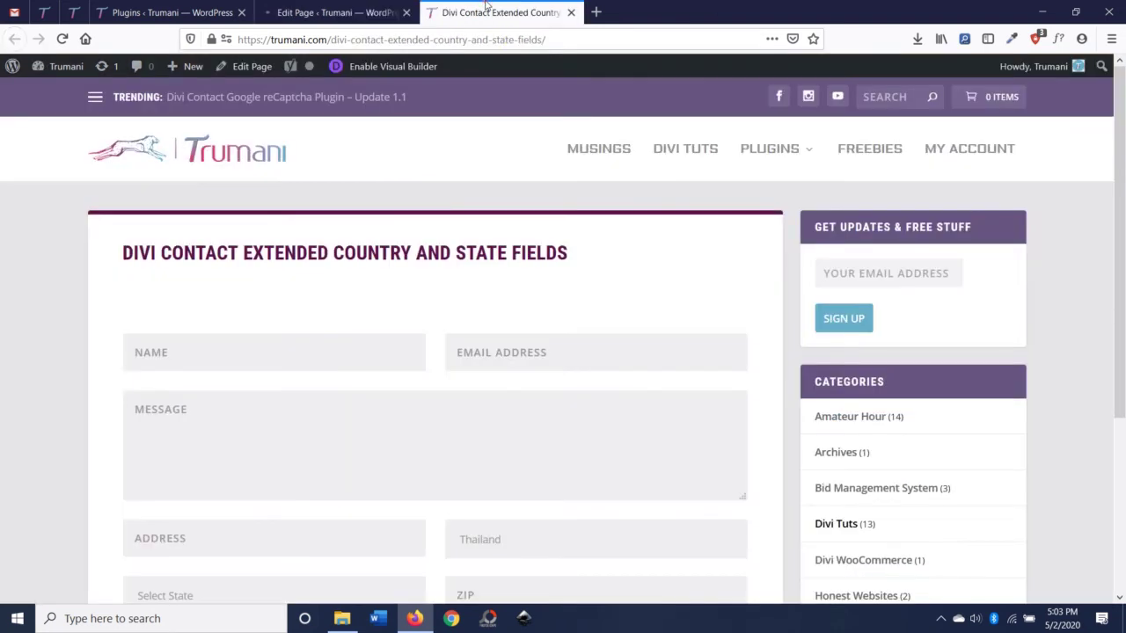
click(538, 40)
key(Return)
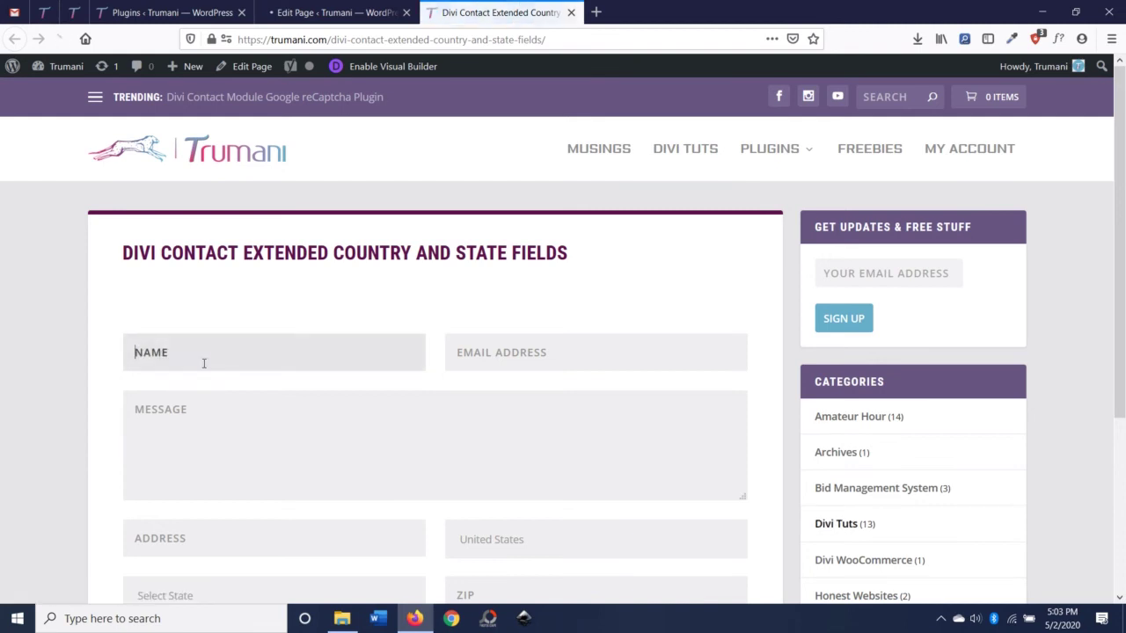
text(Ryan)
key(Tab)
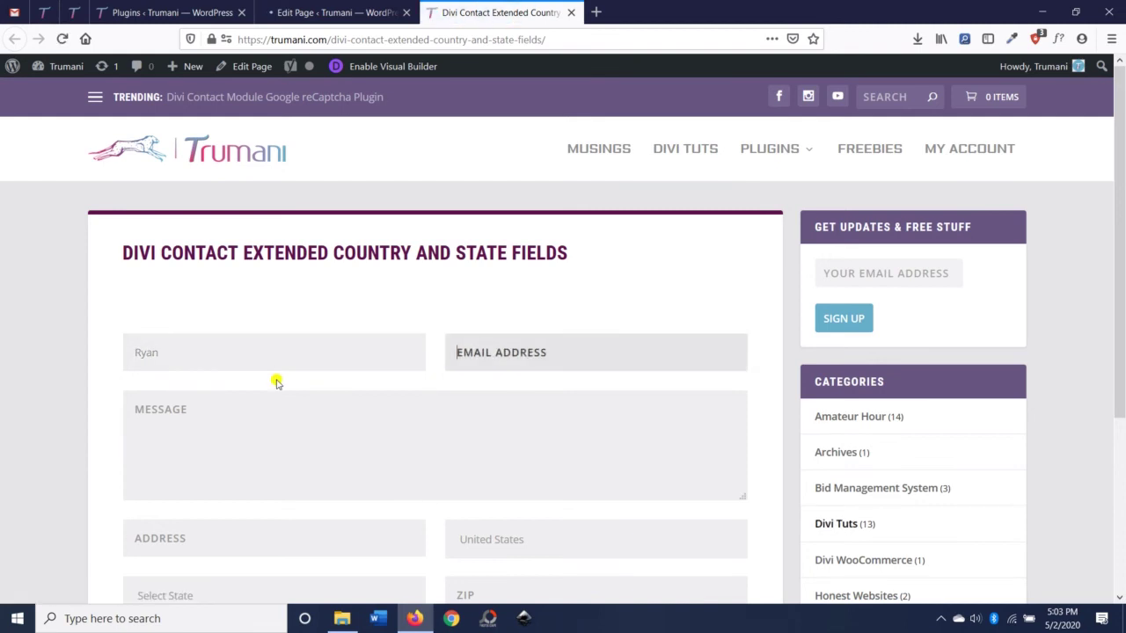
text(ryan@)
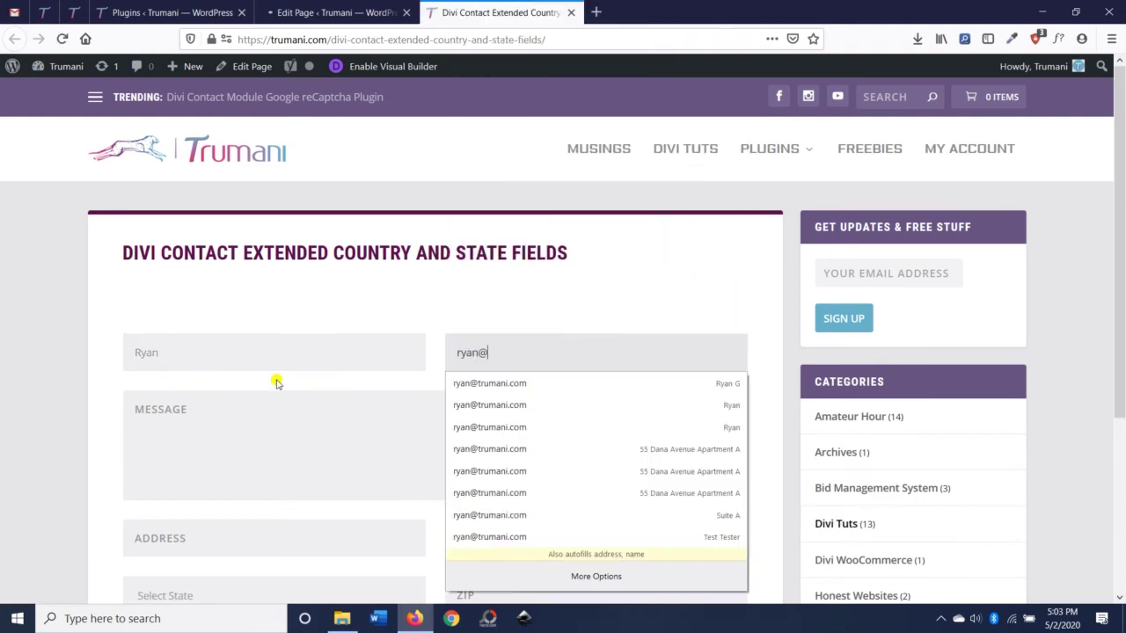
key(BackSpace)
key(BackSpace)
key(BackSpace)
text(i.com)
key(Tab)
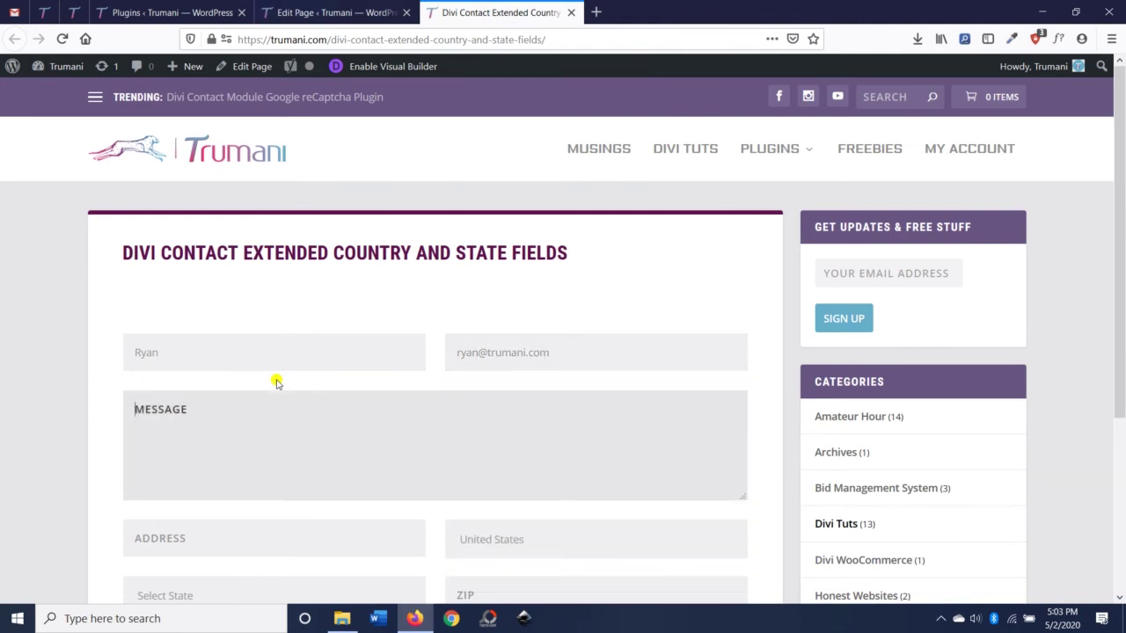
text(This is a test)
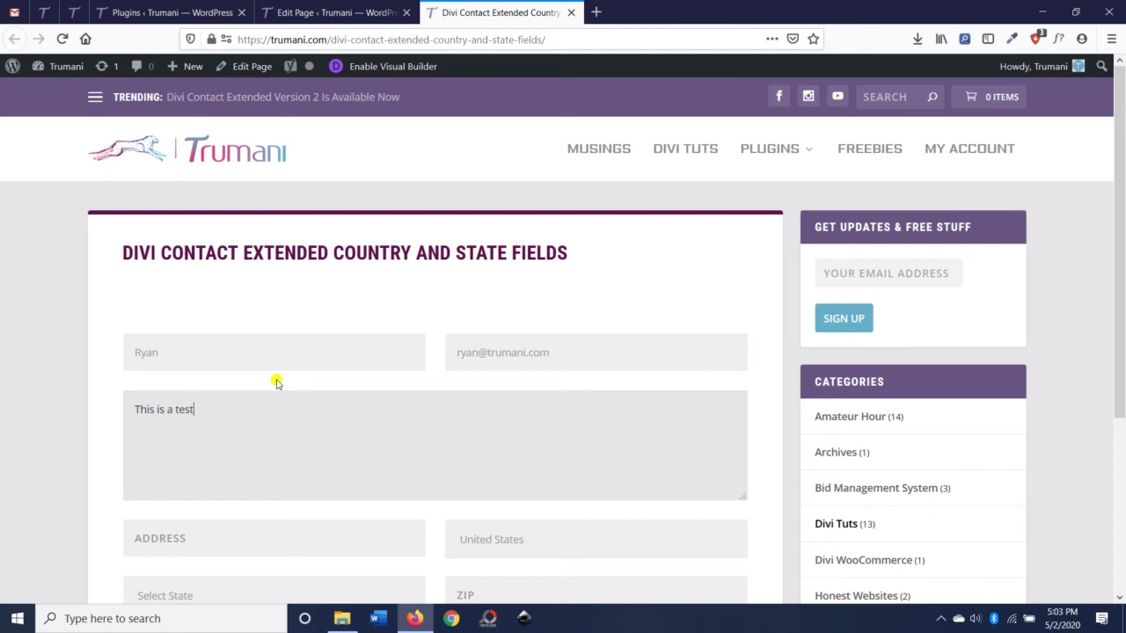
text(.)
Fill Address 'Test', State Ohio and ZIP 45458, pass reCAPTCHA and submit the form.
key(Tab)
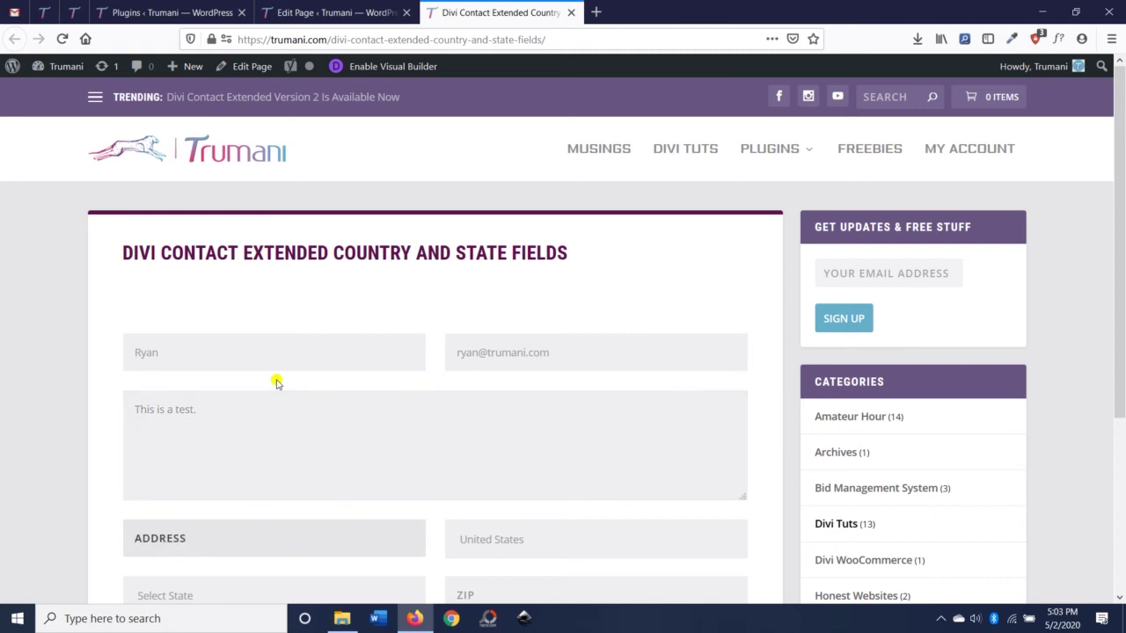
text(Test)
key(Tab)
scroll(297, 389, down, 2)
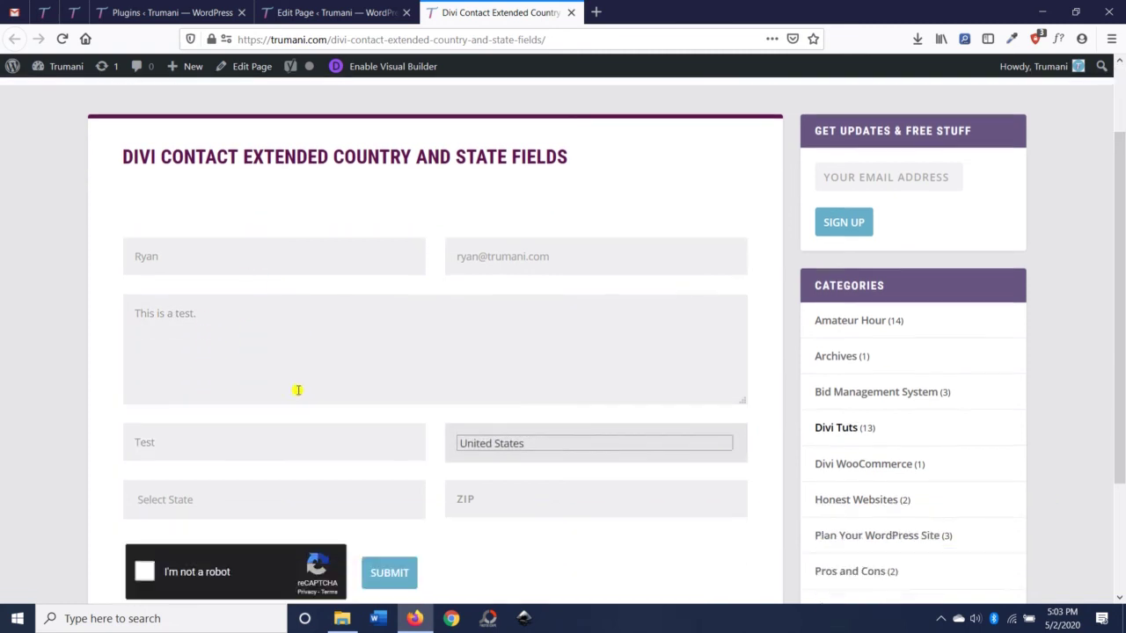
scroll(297, 390, down, 1)
click(302, 442)
key(o)
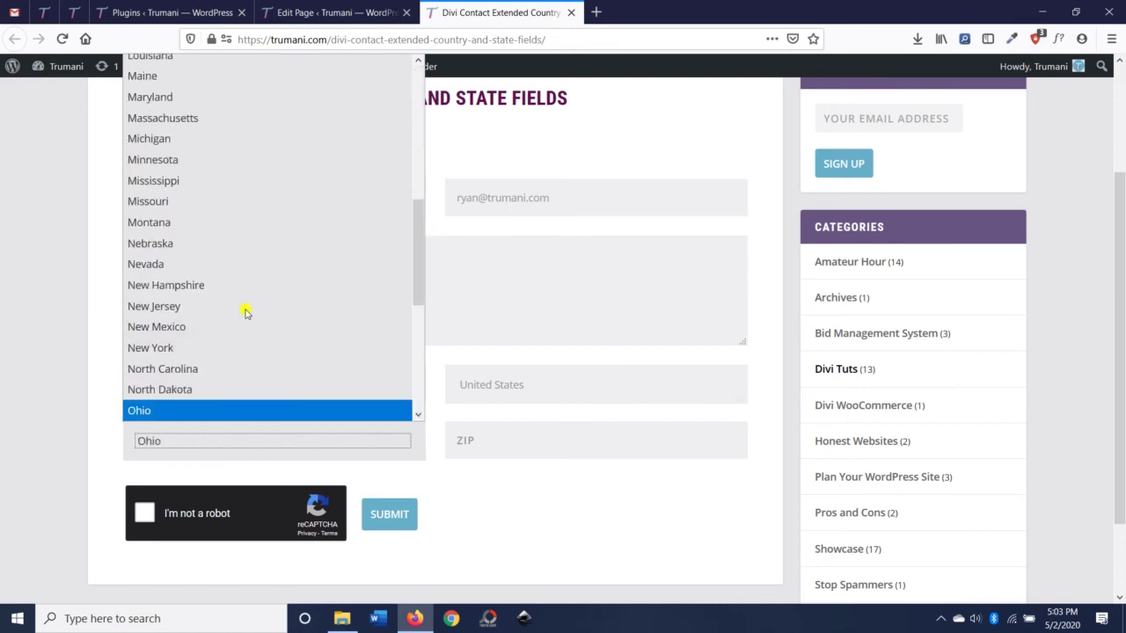
key(Return)
key(Tab)
text(454)
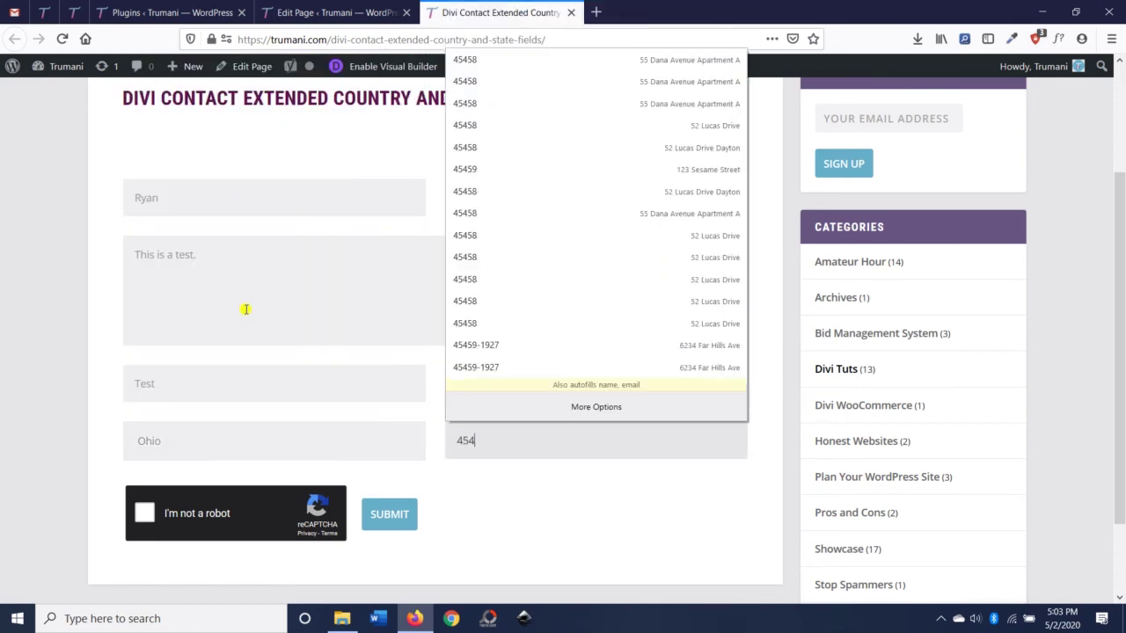
text(58)
key(Down)
key(Return)
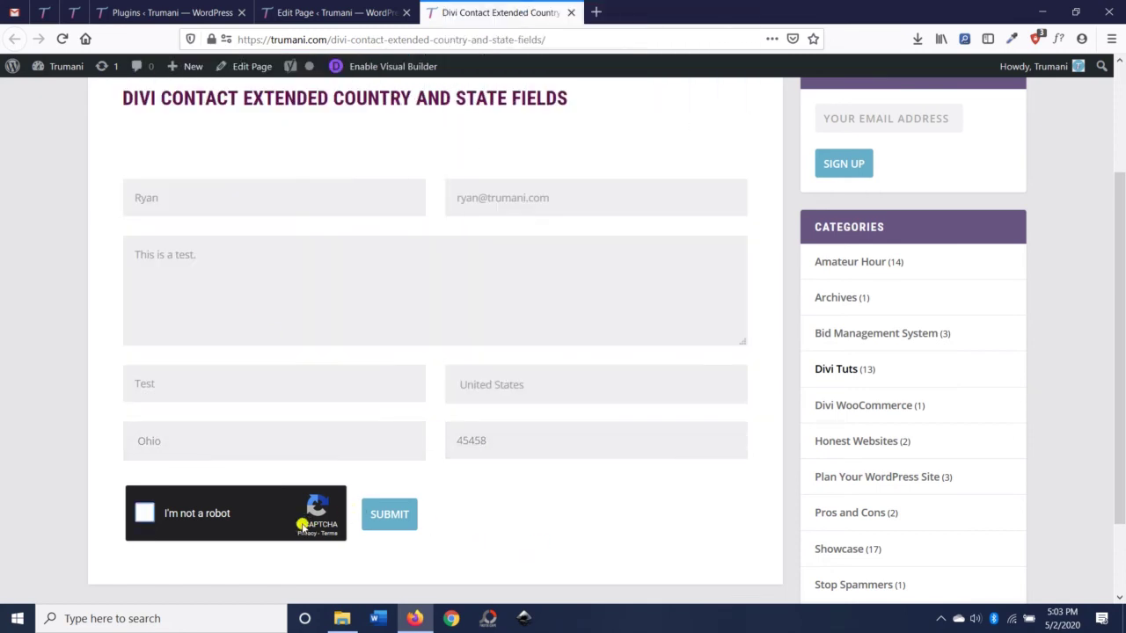
click(145, 513)
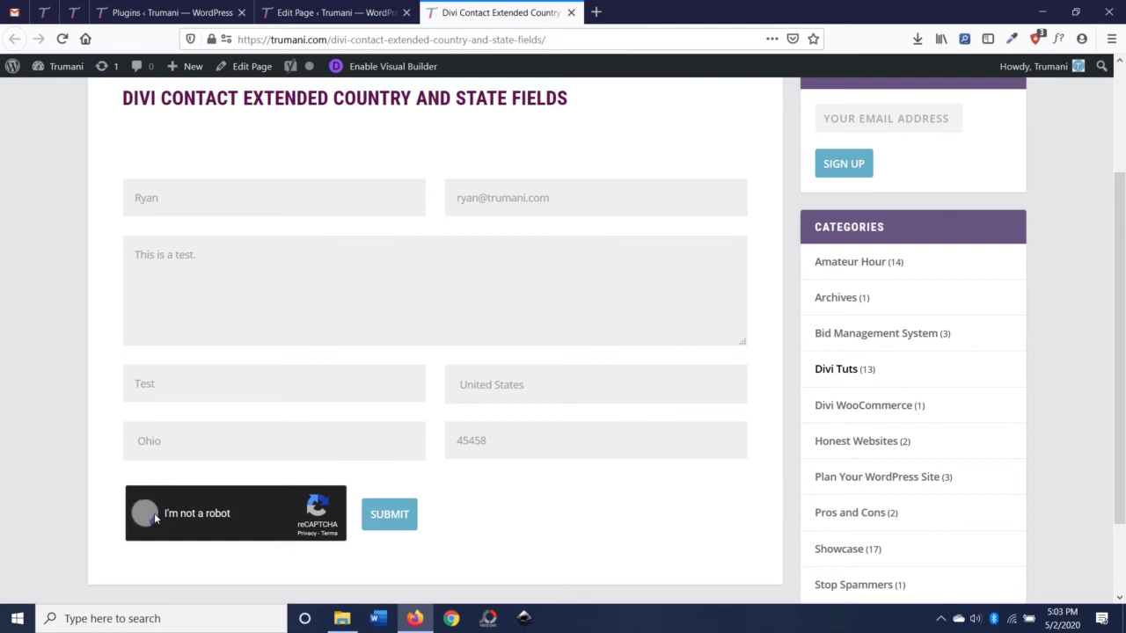
click(405, 526)
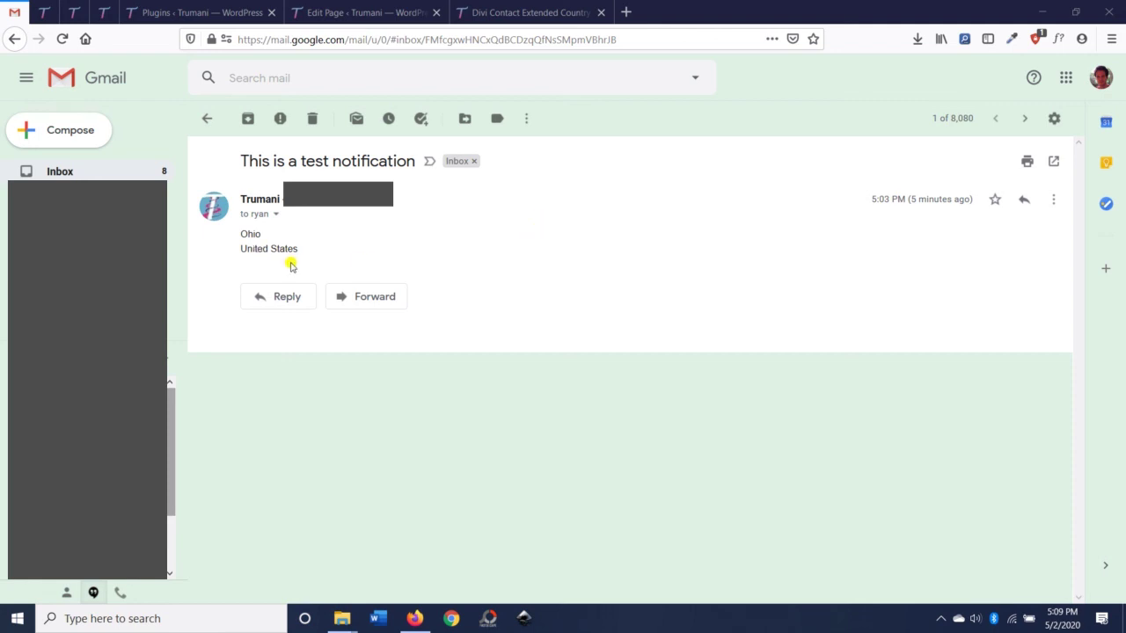
Highlight the Ohio and United States lines in the notification email body.
drag(300, 249, 243, 236)
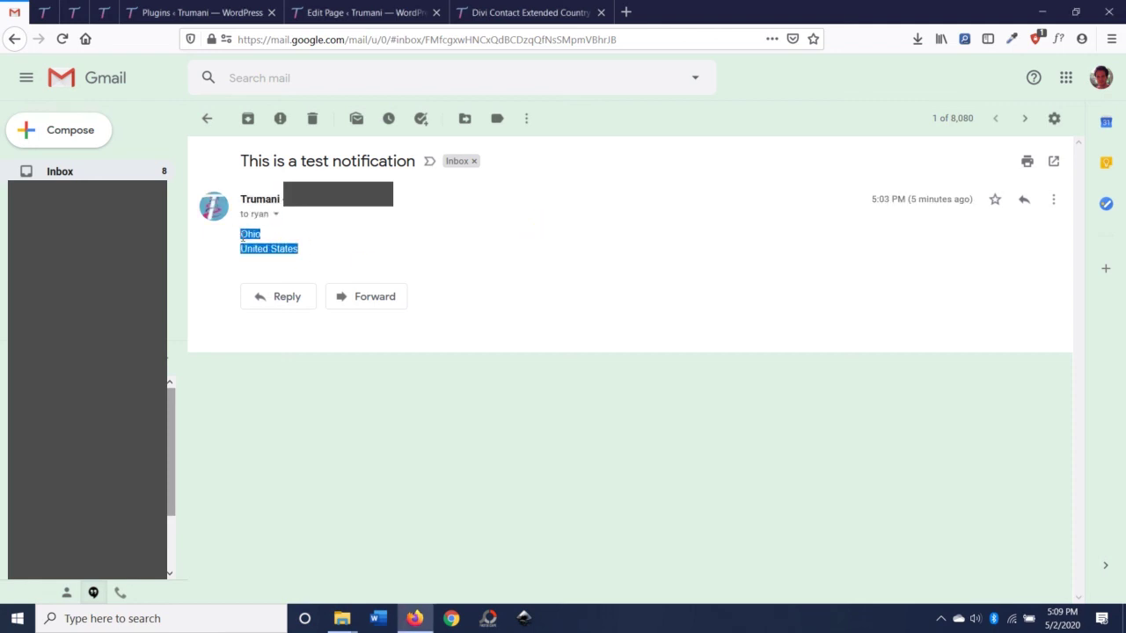
click(300, 250)
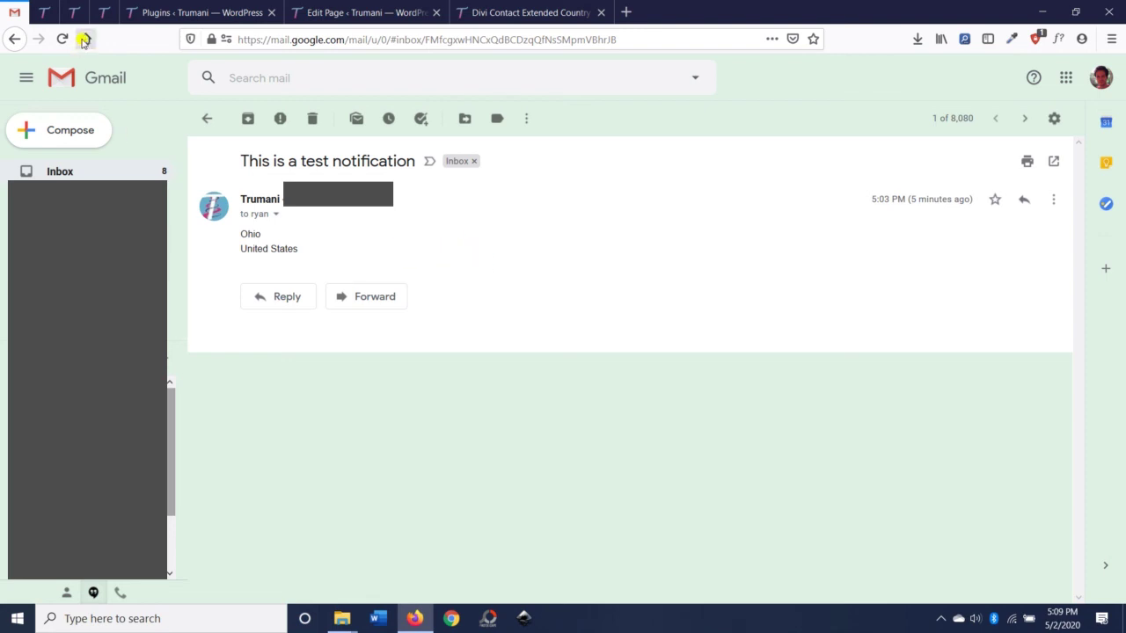
Switch from the Divi Responsive Tables tab to the Trumani Contact page tab.
click(41, 15)
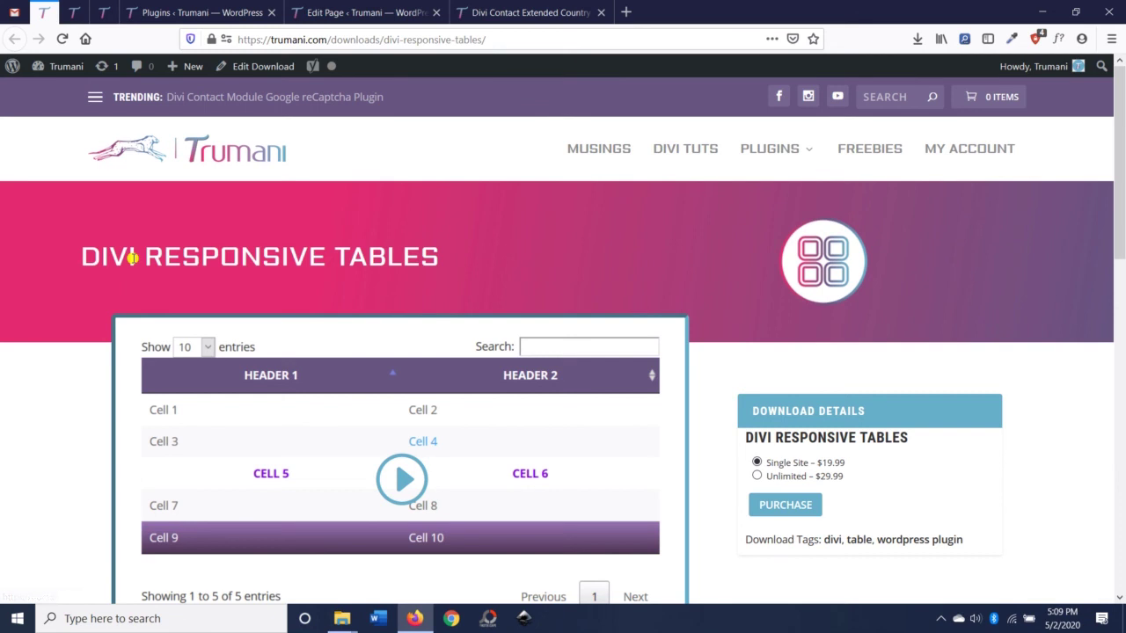
click(70, 12)
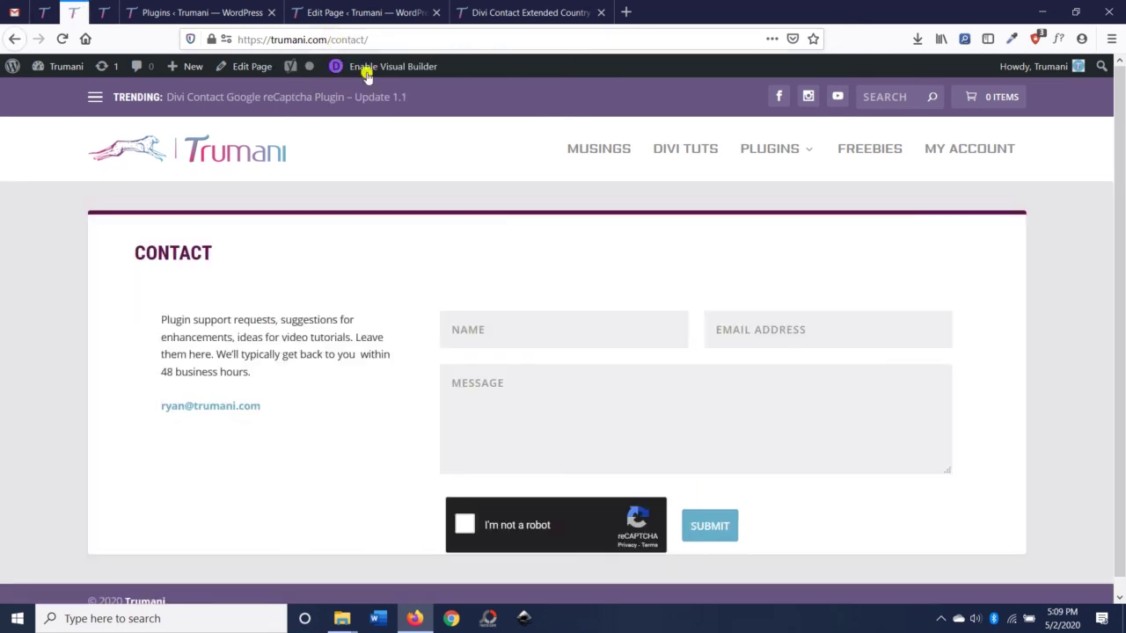